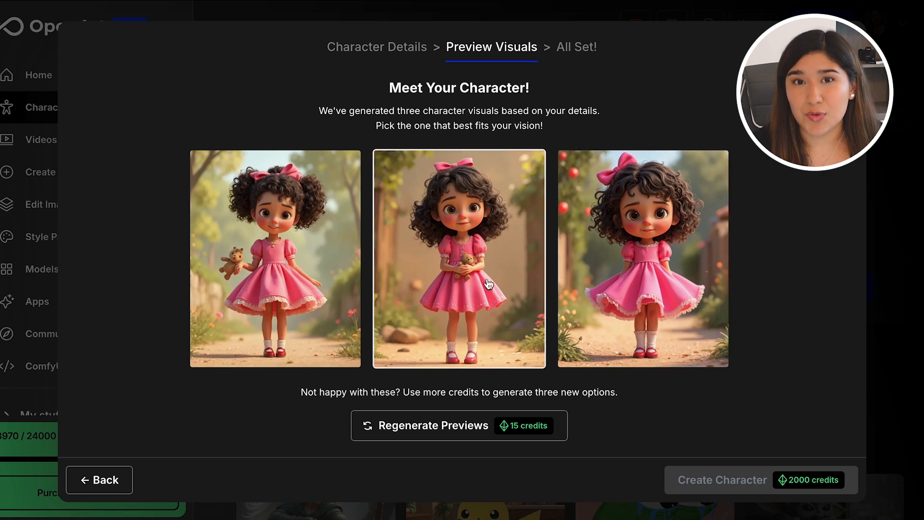
- Choose the third preview visual, the girl without a teddy bear, and create the character from it
{"action": "left_click", "coordinate": [683, 279]}
{"action": "left_click", "coordinate": [722, 482]}
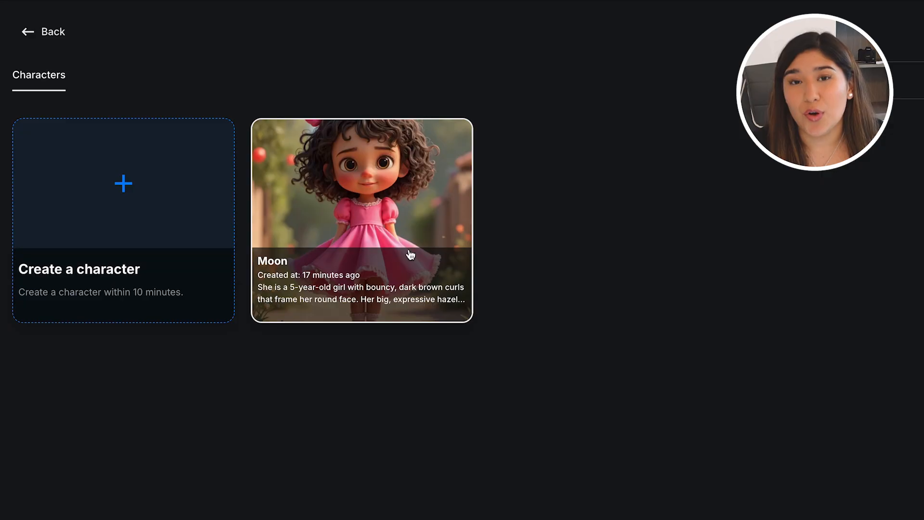
- Select Moon as the character for the new visual and review its creation settings
{"action": "left_click", "coordinate": [306, 239]}
{"action": "scroll", "coordinate": [161, 321], "scroll_direction": "down", "scroll_amount": 1}
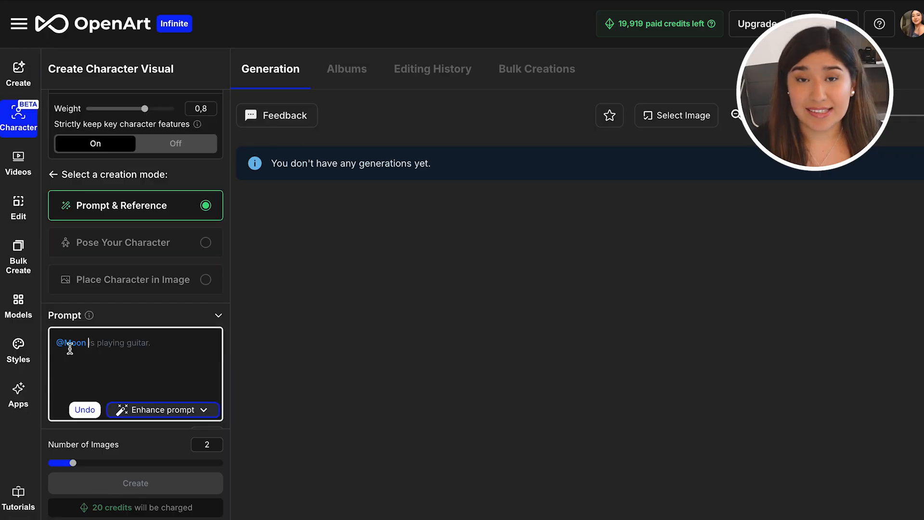
{"action": "scroll", "coordinate": [68, 347], "scroll_direction": "up", "scroll_amount": 1}
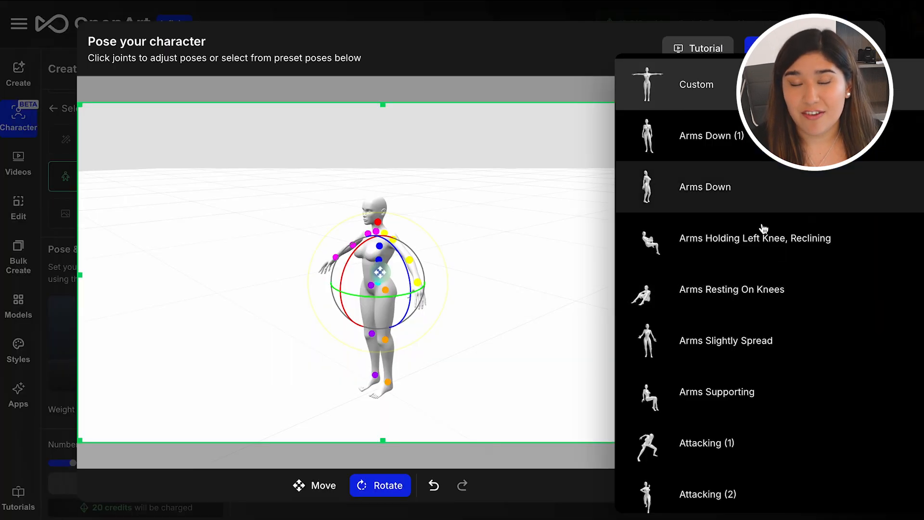
- Try preset poses on the 3D mannequin, starting with Arms Down
{"action": "left_click", "coordinate": [699, 200]}
{"action": "scroll", "coordinate": [687, 276], "scroll_direction": "down", "scroll_amount": 3}
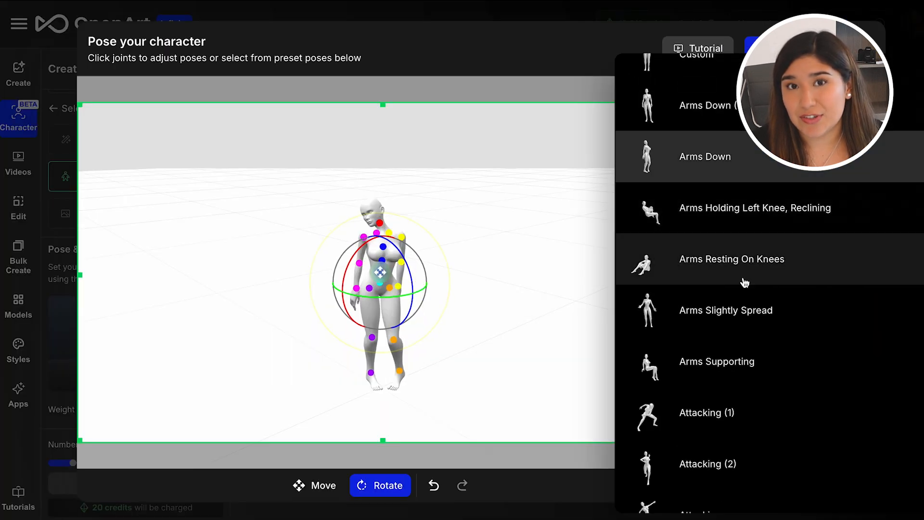
{"action": "left_click", "coordinate": [713, 235]}
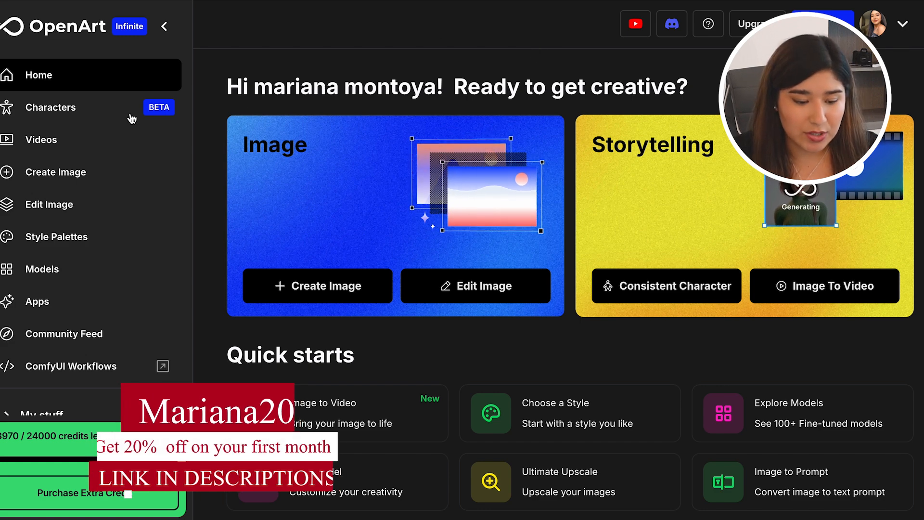
- Start a new character from a description and name it Moon
{"action": "left_click", "coordinate": [86, 116]}
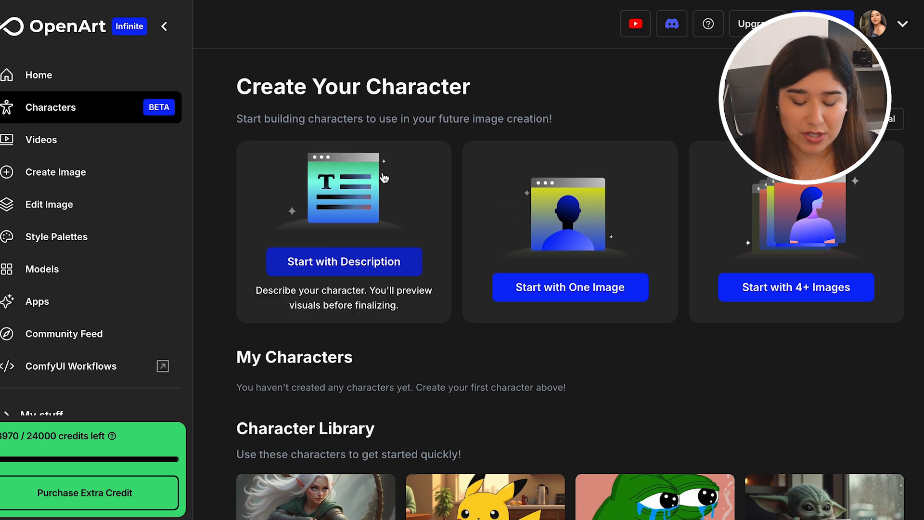
{"action": "left_click", "coordinate": [340, 262]}
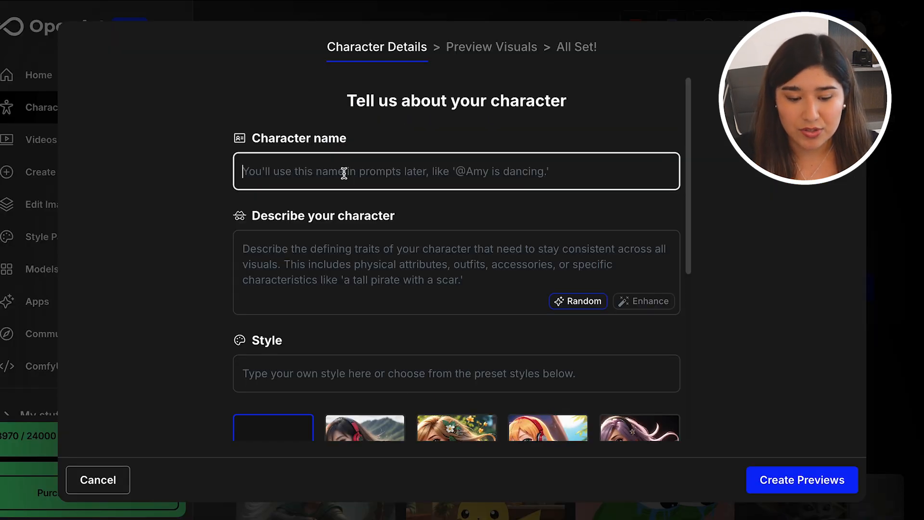
{"action": "type", "text": "Moon"}
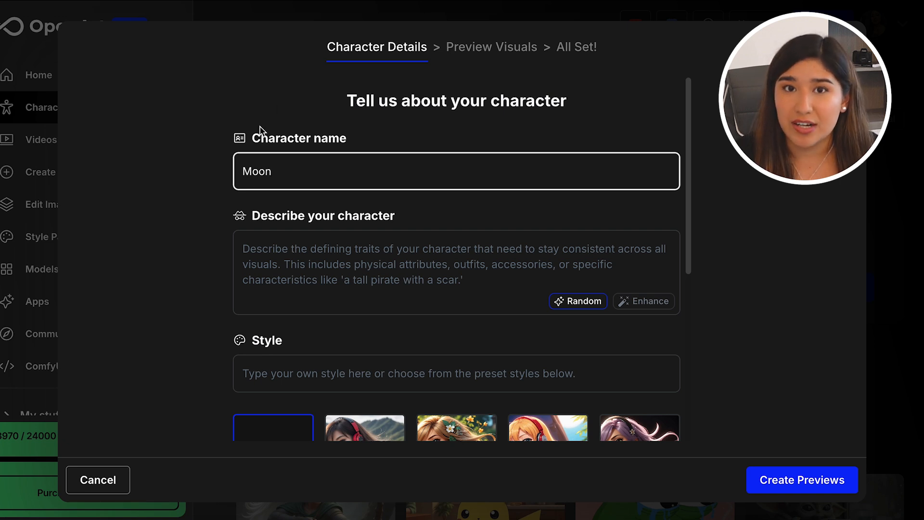
- Switch to ChatGPT and ask it to create the physical description of a 5 year old girl with curly hair and a pink dress
{"action": "left_click", "coordinate": [295, 273]}
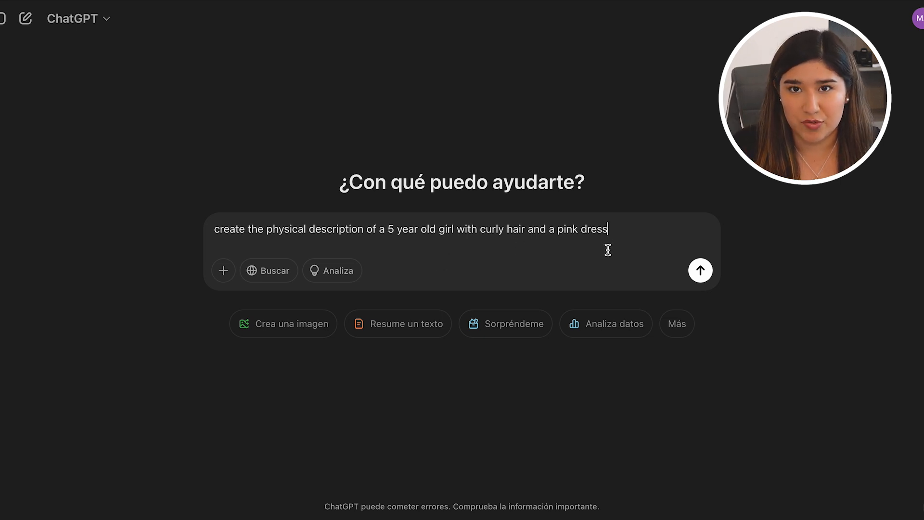
{"action": "left_click", "coordinate": [700, 271]}
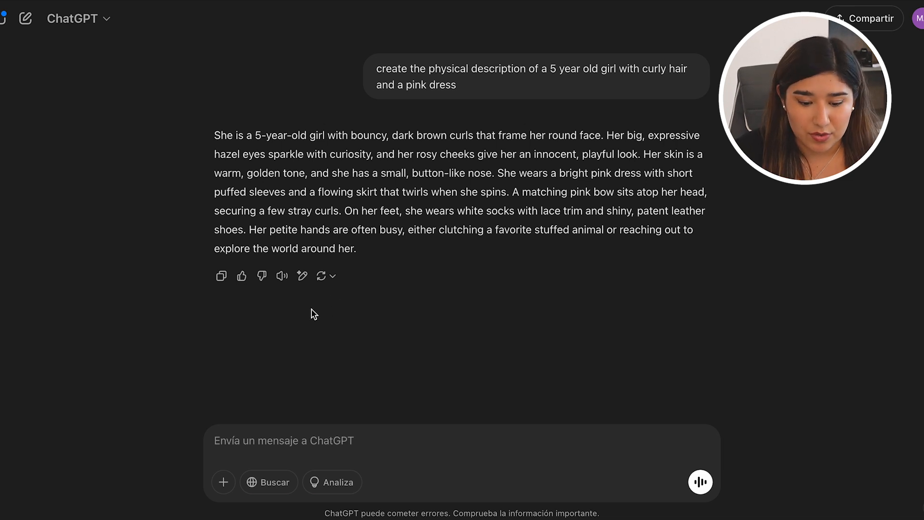
- Copy ChatGPT's full description of the girl and paste it as Moon's character description in OpenArt
{"action": "left_click_drag", "start_coordinate": [362, 250], "coordinate": [249, 183]}
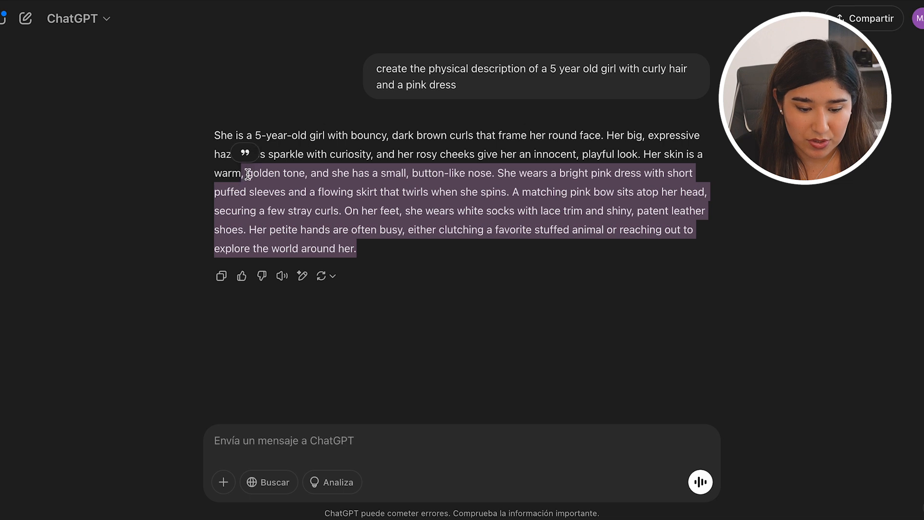
{"action": "left_click", "coordinate": [243, 156]}
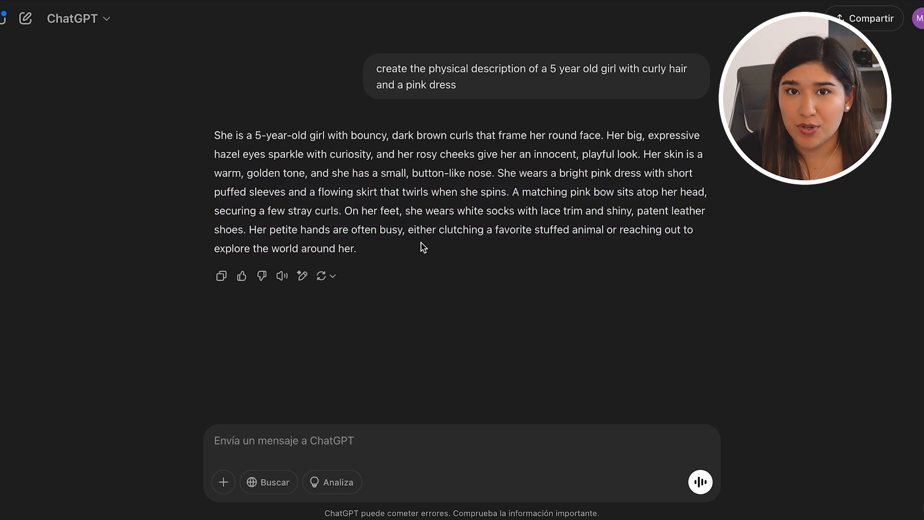
{"action": "left_click_drag", "start_coordinate": [420, 247], "coordinate": [213, 138]}
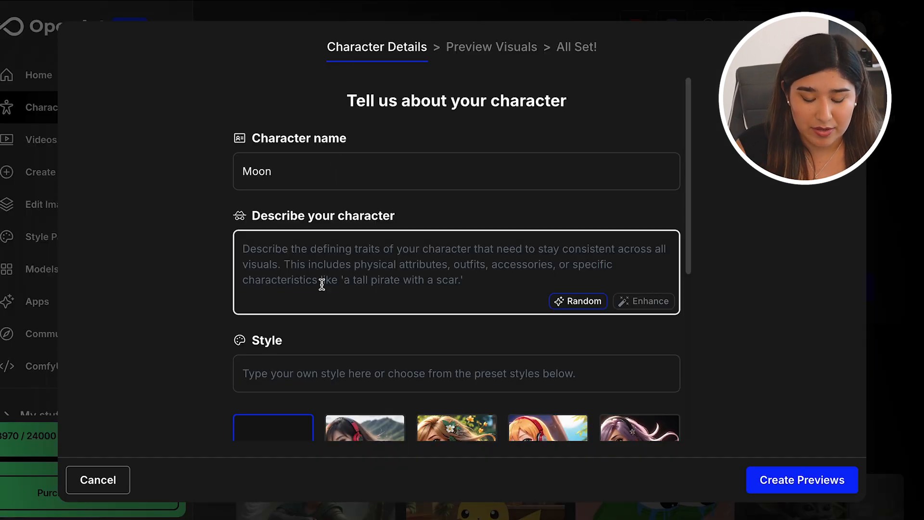
{"action": "type", "text": "She is a 5-year-old girl with bouncy, dark brown curls that frame her round face. Her big, expressive hazel eyes sparkle with curiosity, and her rosy cheeks give her an innocent, playful look. Her skin is a warm, golden tone, and she has a small, button-like nose. She wears a bright pink dress with short puffed sleeves and a flowing skirt that twirls when she spins. A matching pink bow sits atop her head, securing a few stray curls. On her feet, she wears white socks with lace trim and shiny, patent leather shoes. Her petite hands are often busy, either clutching a favorite stuffed animal or reaching out to explore the world around her."}
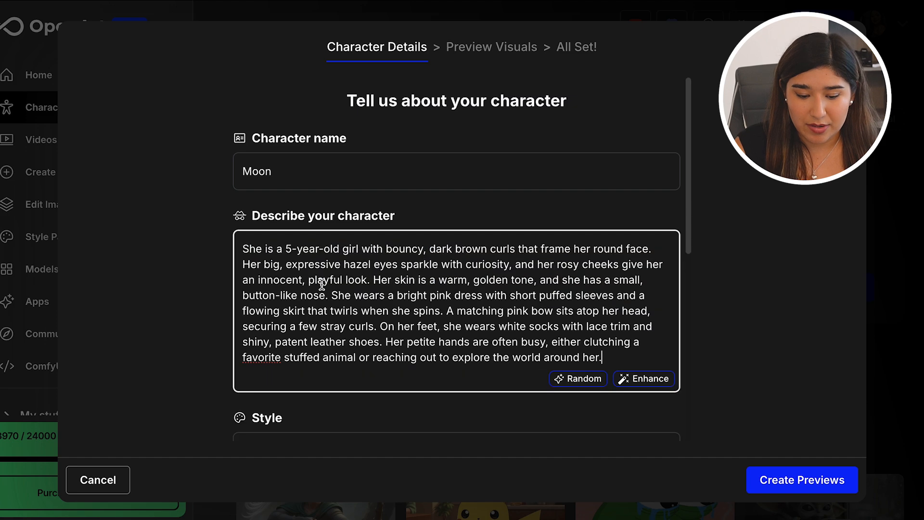
- Choose the Pixar style preset for Moon and generate the character previews
{"action": "scroll", "coordinate": [438, 314], "scroll_direction": "down", "scroll_amount": 2}
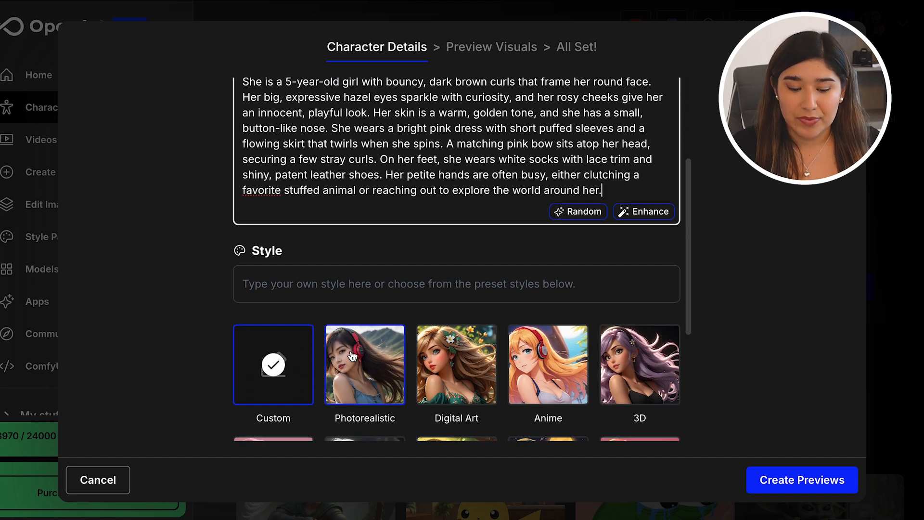
{"action": "scroll", "coordinate": [352, 356], "scroll_direction": "down", "scroll_amount": 3}
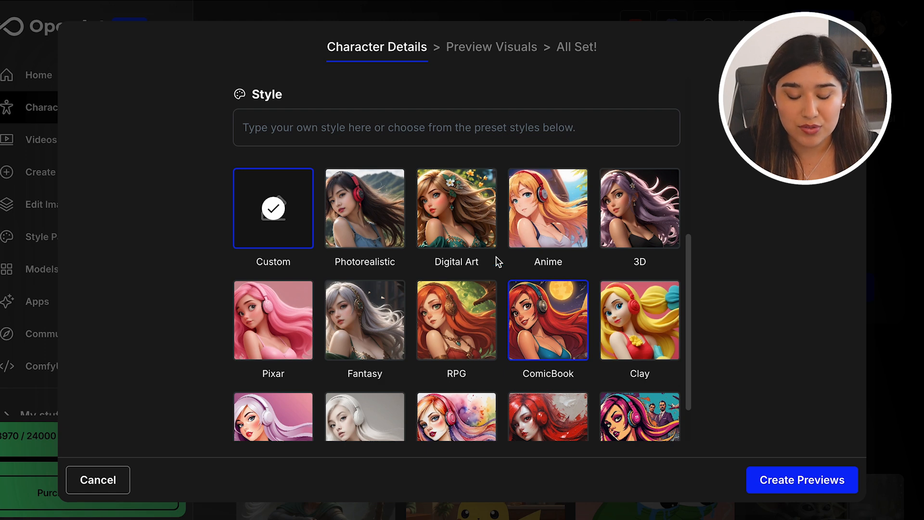
{"action": "scroll", "coordinate": [535, 286], "scroll_direction": "down", "scroll_amount": 1}
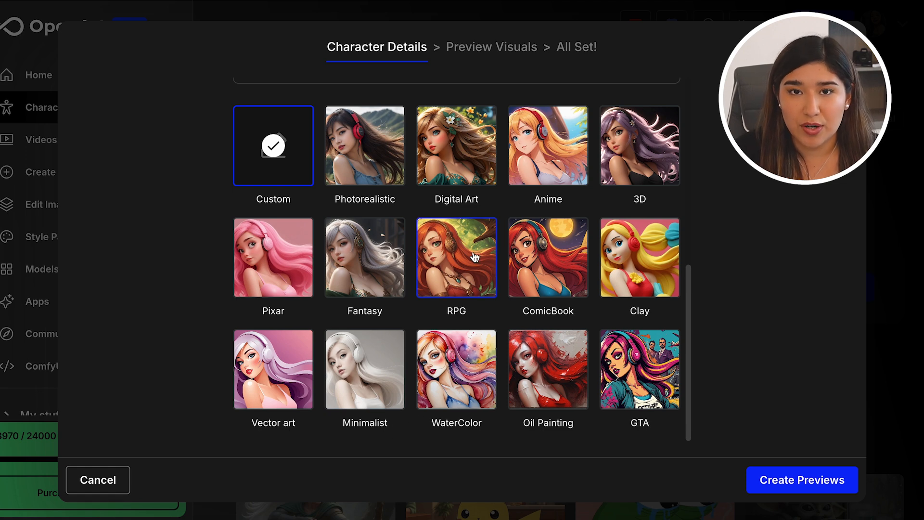
{"action": "left_click", "coordinate": [308, 288]}
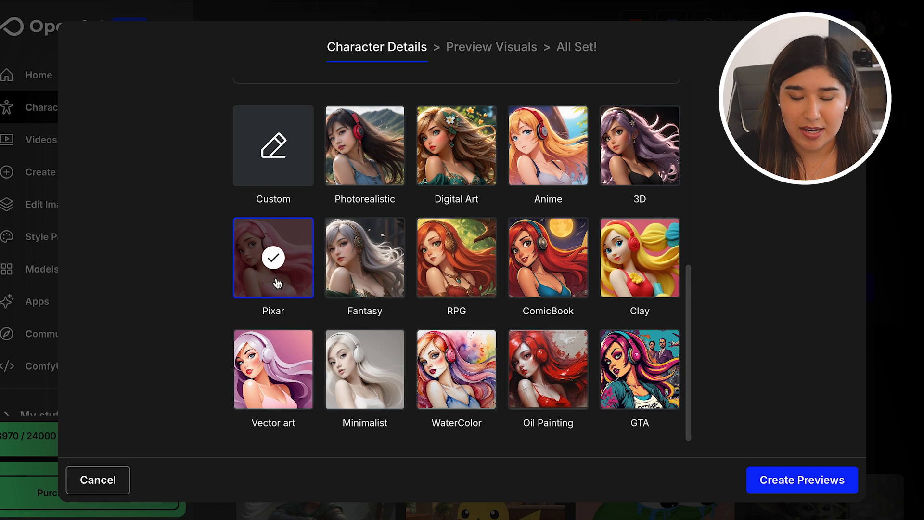
{"action": "left_click", "coordinate": [779, 482]}
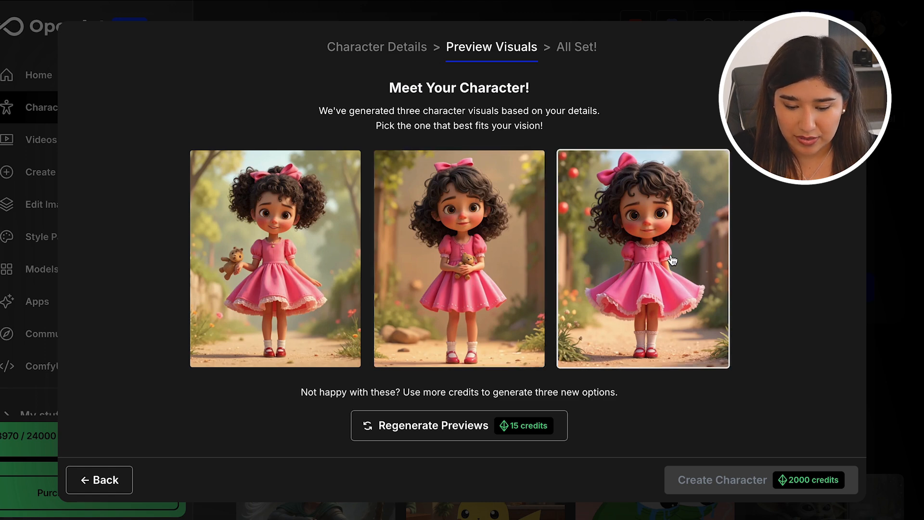
- Pick the third generated preview, create the Moon character from it, and close the creation dialog
{"action": "left_click", "coordinate": [684, 292]}
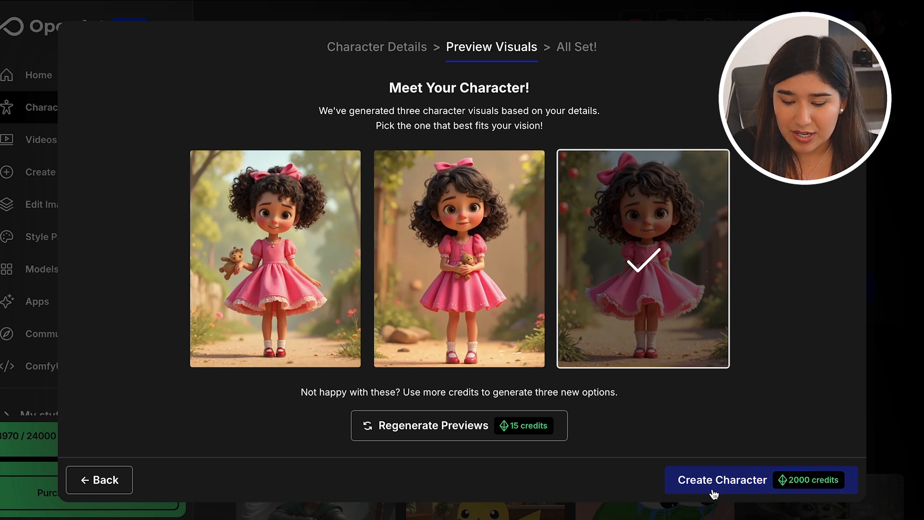
{"action": "left_click", "coordinate": [799, 483]}
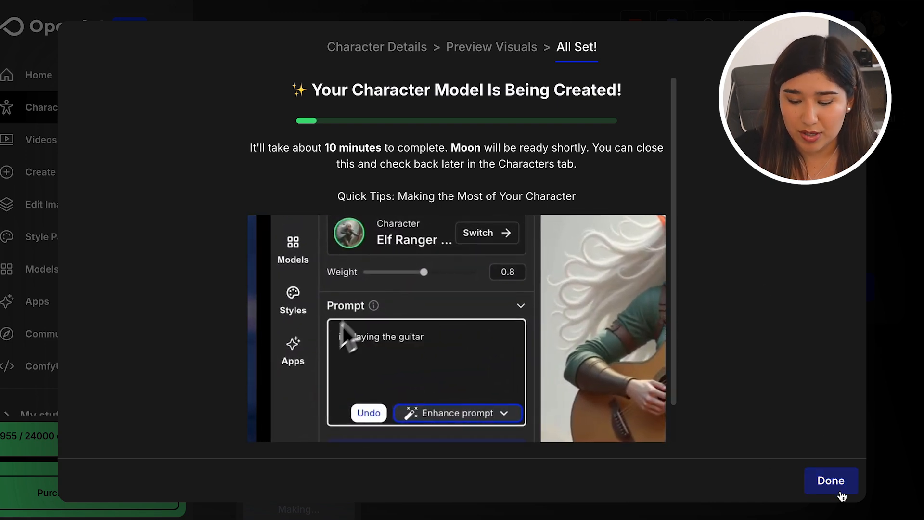
{"action": "left_click", "coordinate": [827, 481]}
- Open visual creation for Moon from My Characters and choose Moon again in the character picker
{"action": "scroll", "coordinate": [826, 481], "scroll_direction": "down", "scroll_amount": 1}
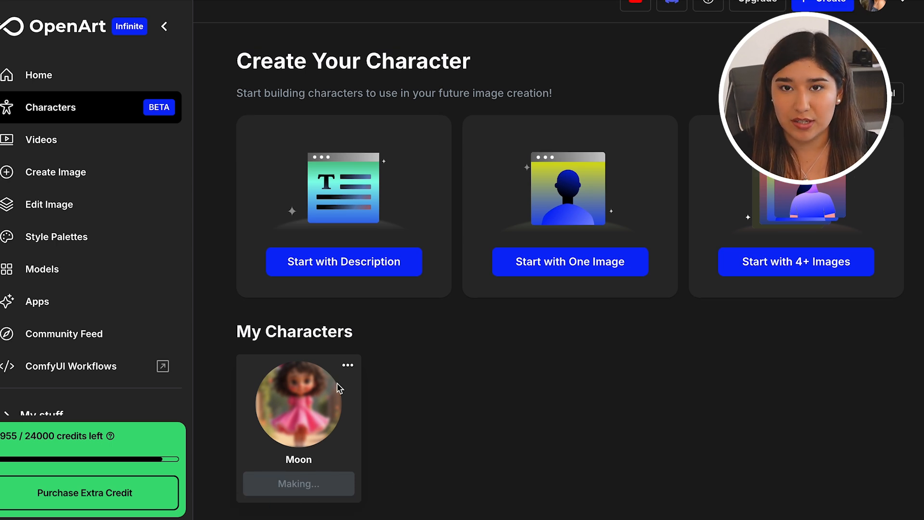
{"action": "scroll", "coordinate": [339, 388], "scroll_direction": "down", "scroll_amount": 1}
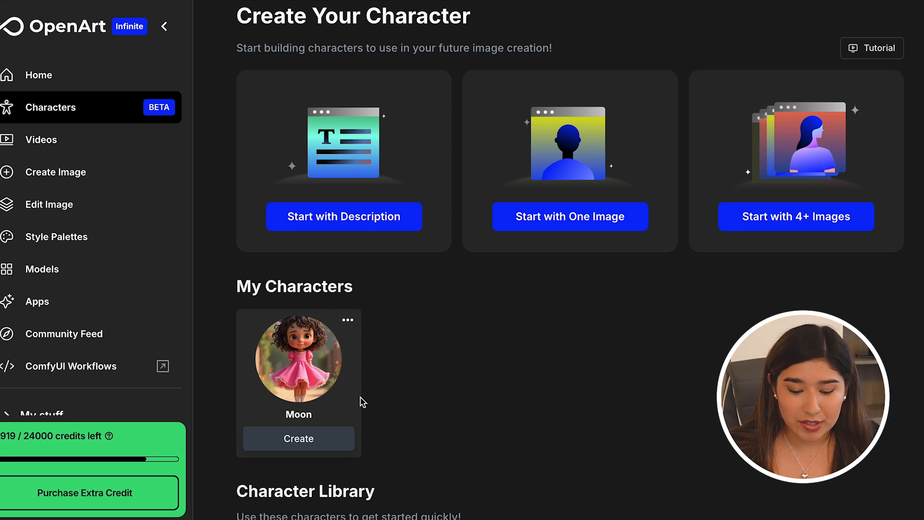
{"action": "left_click", "coordinate": [298, 442]}
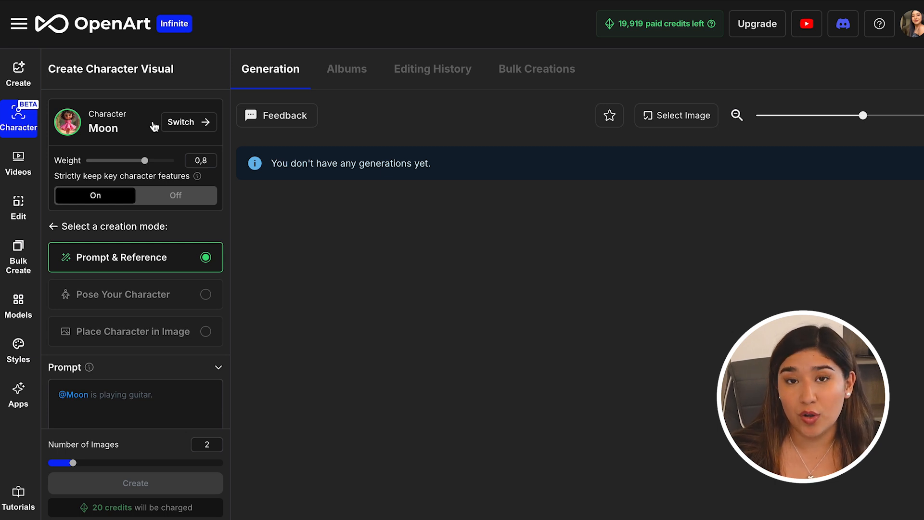
{"action": "left_click", "coordinate": [180, 126]}
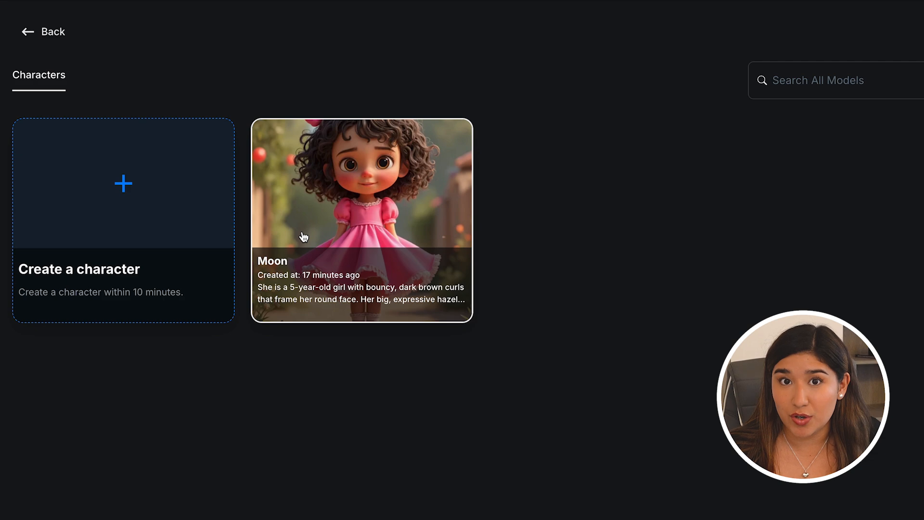
{"action": "left_click", "coordinate": [306, 200]}
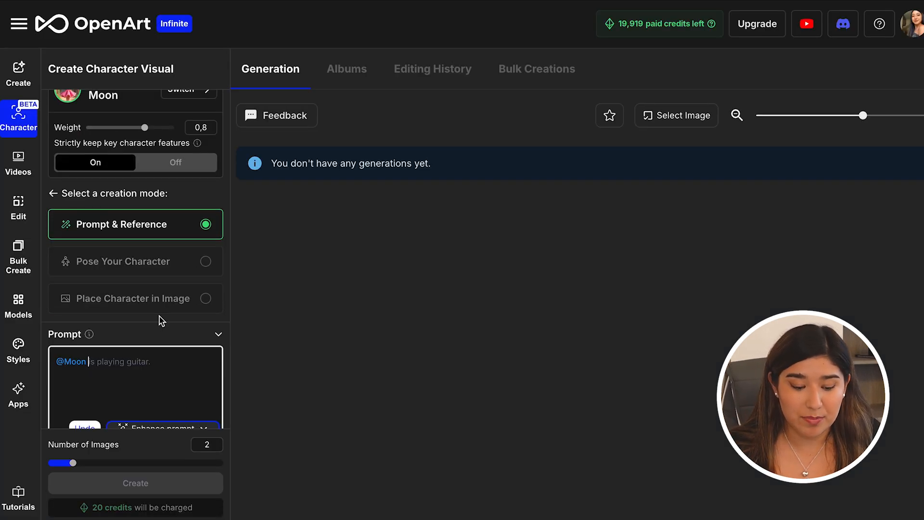
{"action": "scroll", "coordinate": [162, 321], "scroll_direction": "up", "scroll_amount": 1}
{"action": "scroll", "coordinate": [161, 321], "scroll_direction": "down", "scroll_amount": 1}
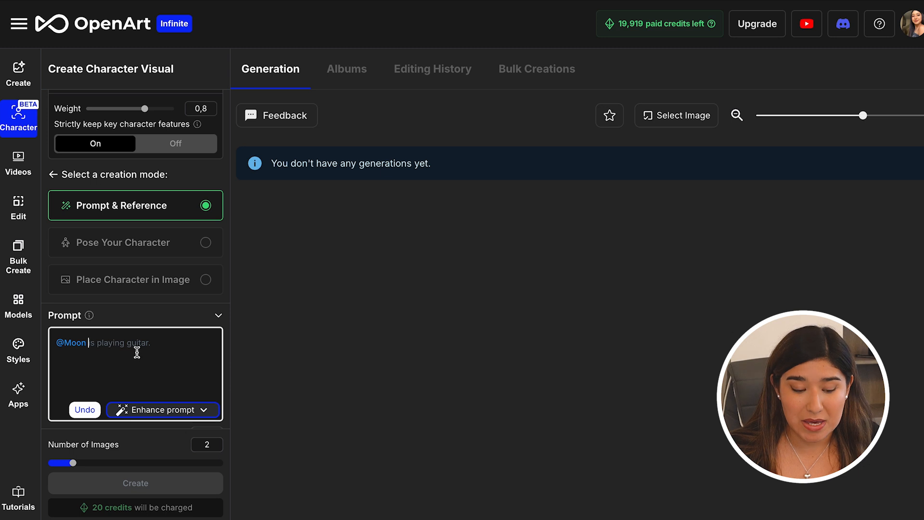
{"action": "scroll", "coordinate": [136, 351], "scroll_direction": "up", "scroll_amount": 1}
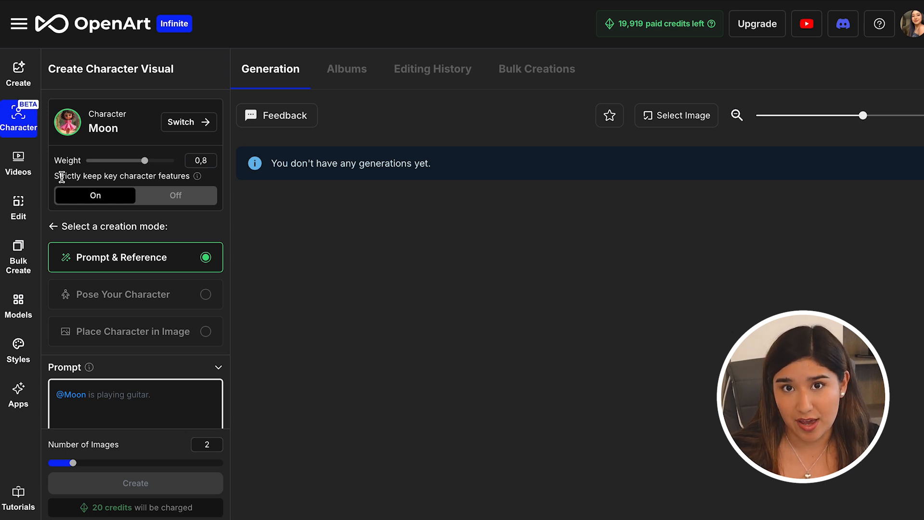
{"action": "scroll", "coordinate": [176, 294], "scroll_direction": "down", "scroll_amount": 1}
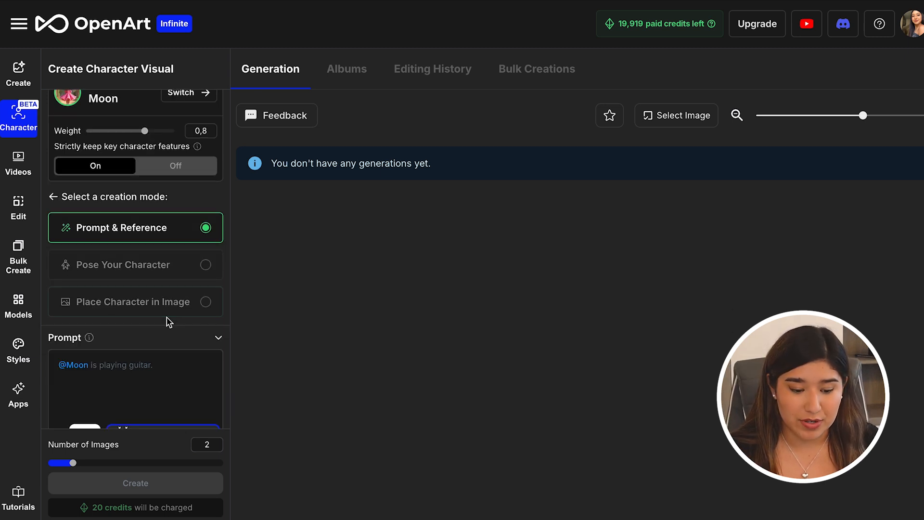
{"action": "scroll", "coordinate": [167, 319], "scroll_direction": "down", "scroll_amount": 1}
{"action": "left_click", "coordinate": [136, 345]}
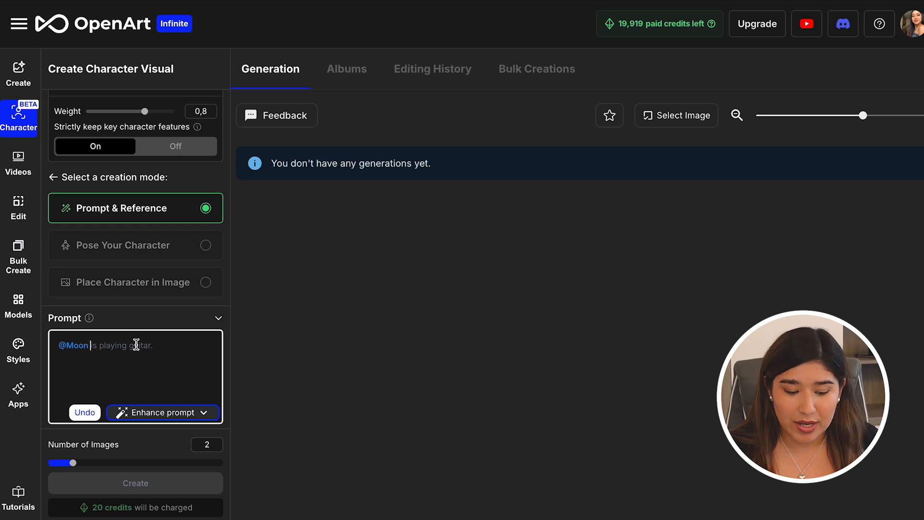
{"action": "type", "text": "is eating an ice cream"}
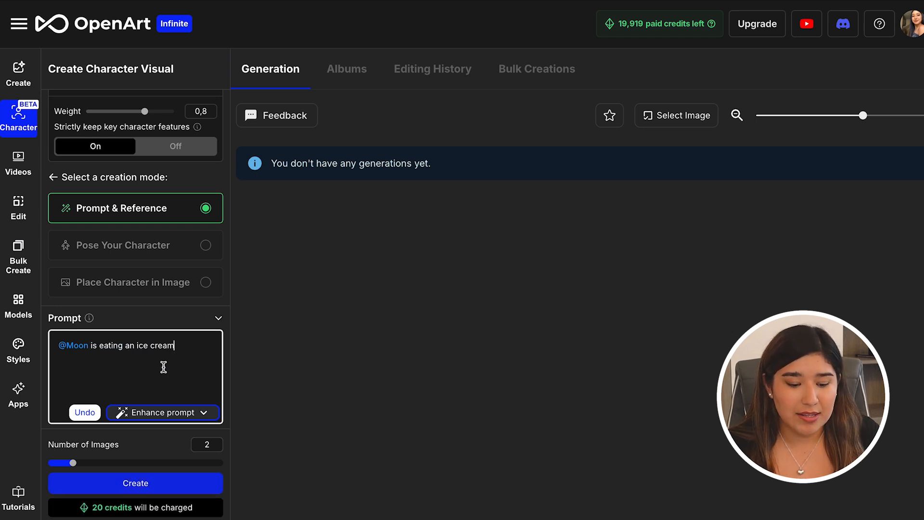
- Expand the ice cream prompt with Quick Enhance and review the remaining prompt settings
{"action": "scroll", "coordinate": [165, 378], "scroll_direction": "down", "scroll_amount": 2}
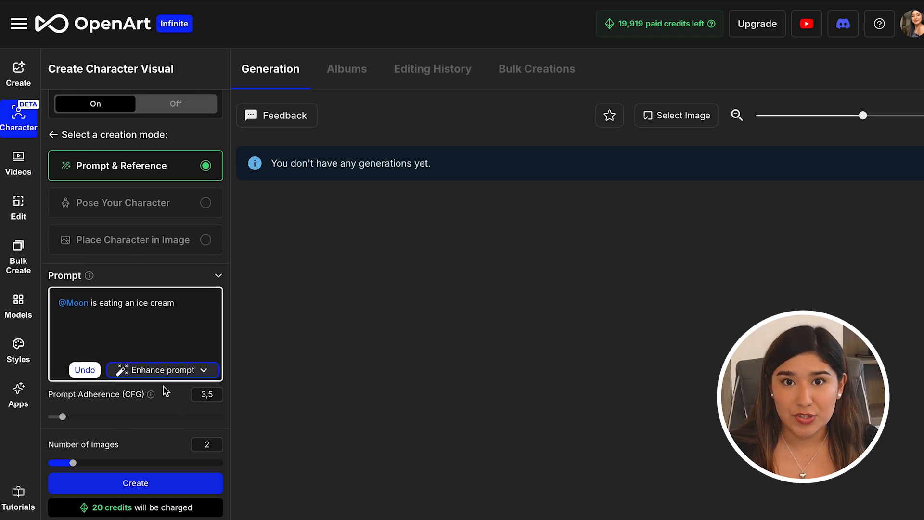
{"action": "left_click", "coordinate": [155, 376]}
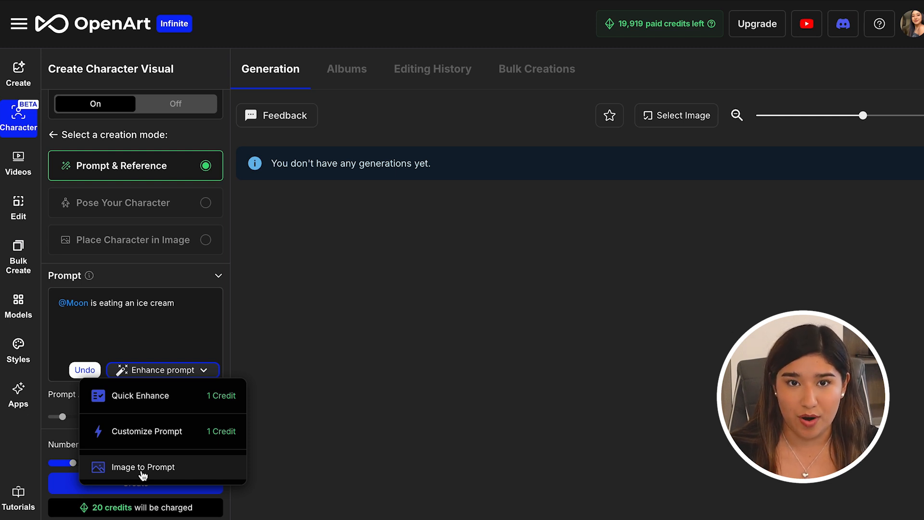
{"action": "left_click", "coordinate": [154, 404]}
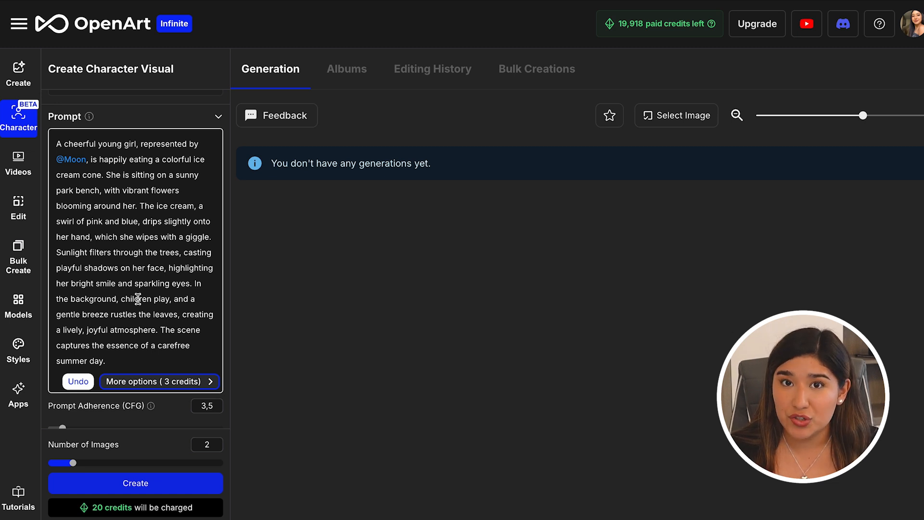
{"action": "scroll", "coordinate": [138, 299], "scroll_direction": "down", "scroll_amount": 3}
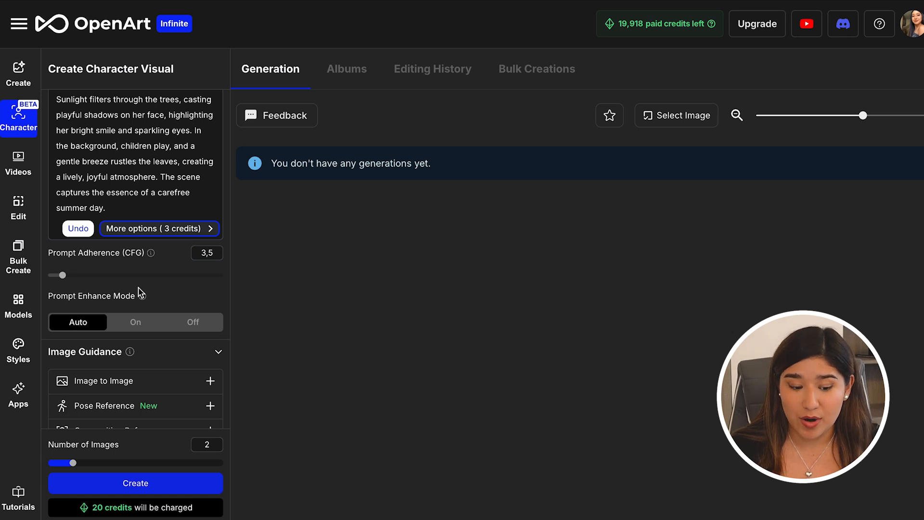
- Examine Prompt Enhance Mode and the Image to Image, Pose Reference and Composition Reference options under Image Guidance
{"action": "scroll", "coordinate": [155, 336], "scroll_direction": "down", "scroll_amount": 3}
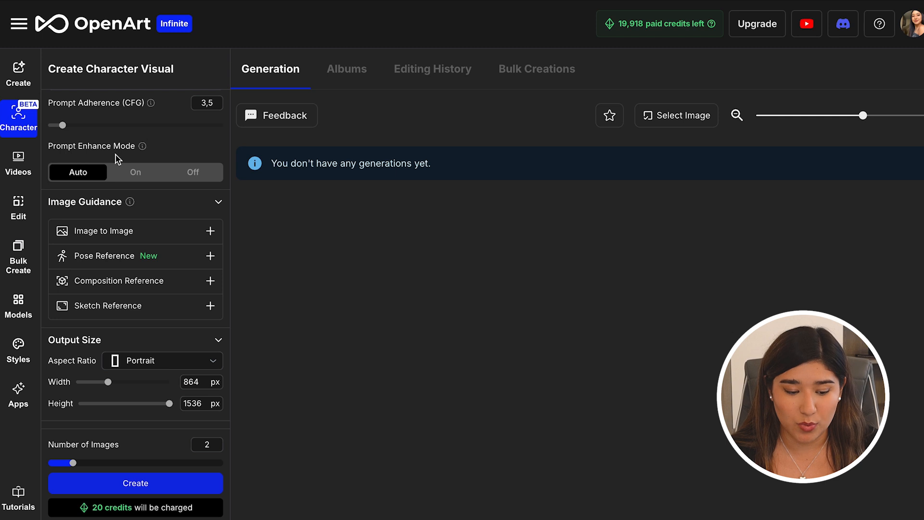
{"action": "left_click", "coordinate": [135, 179]}
{"action": "left_click", "coordinate": [193, 178]}
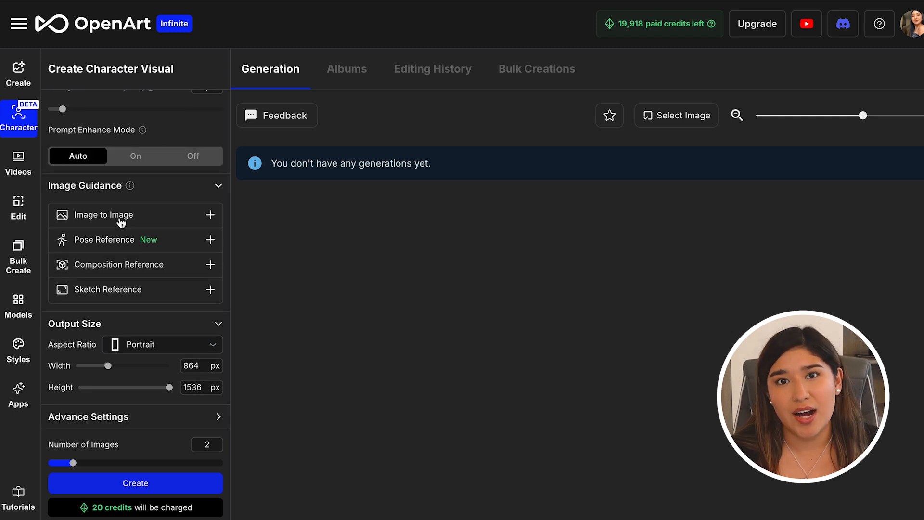
{"action": "left_click", "coordinate": [209, 218]}
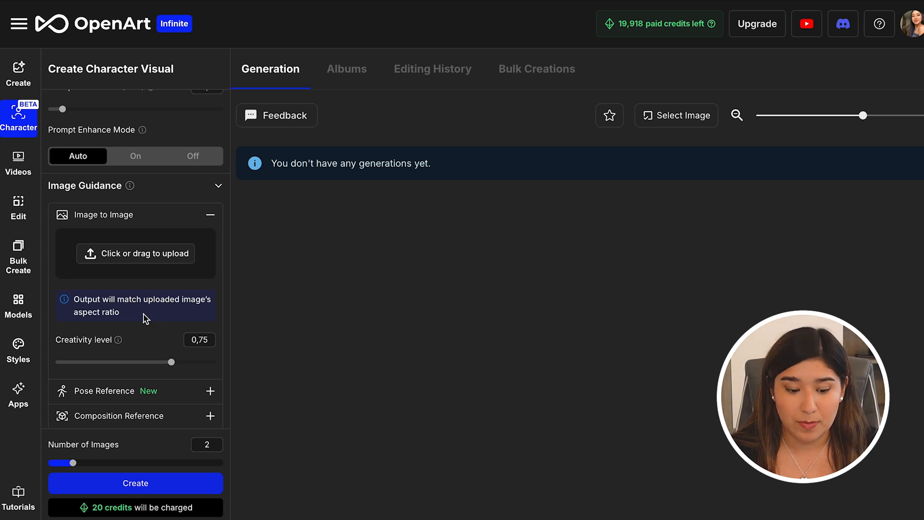
{"action": "left_click", "coordinate": [210, 390]}
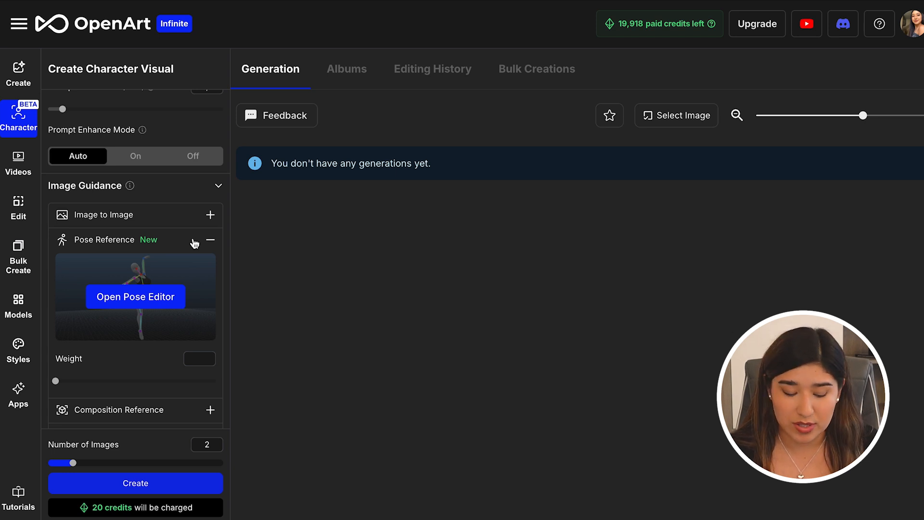
{"action": "left_click", "coordinate": [210, 240]}
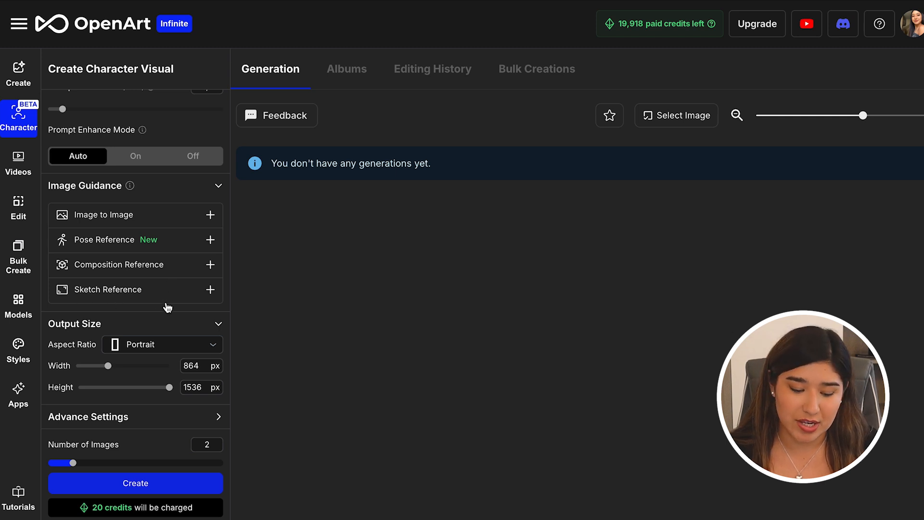
{"action": "left_click", "coordinate": [210, 265]}
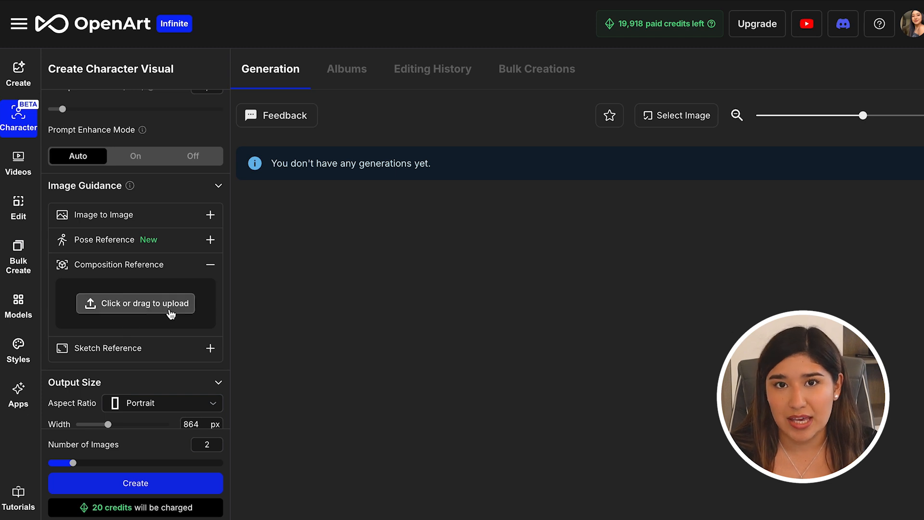
{"action": "left_click", "coordinate": [210, 265]}
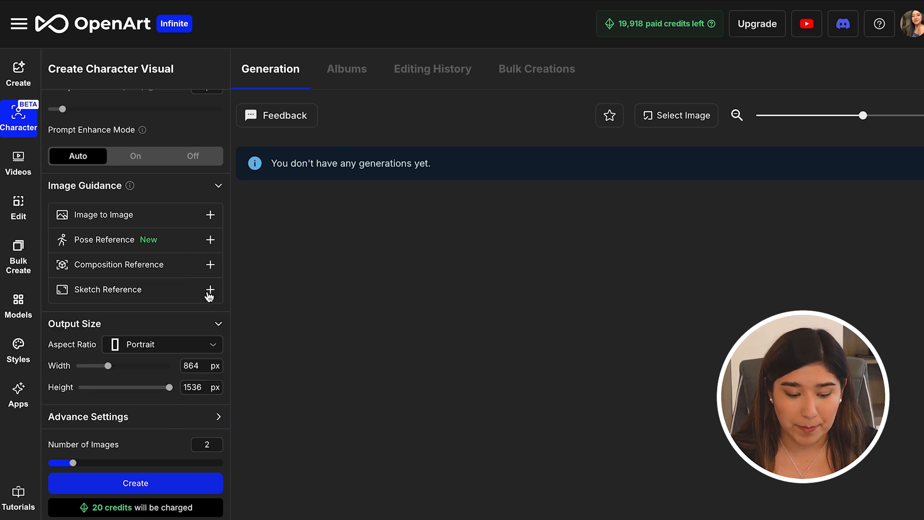
- Choose the Portrait aspect ratio for the output and set the number of images to 3
{"action": "left_click", "coordinate": [162, 349]}
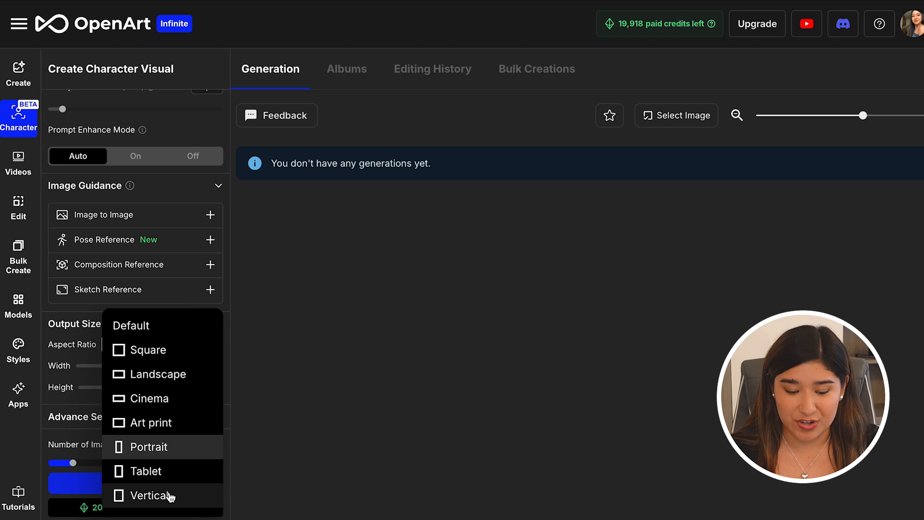
{"action": "left_click", "coordinate": [168, 448]}
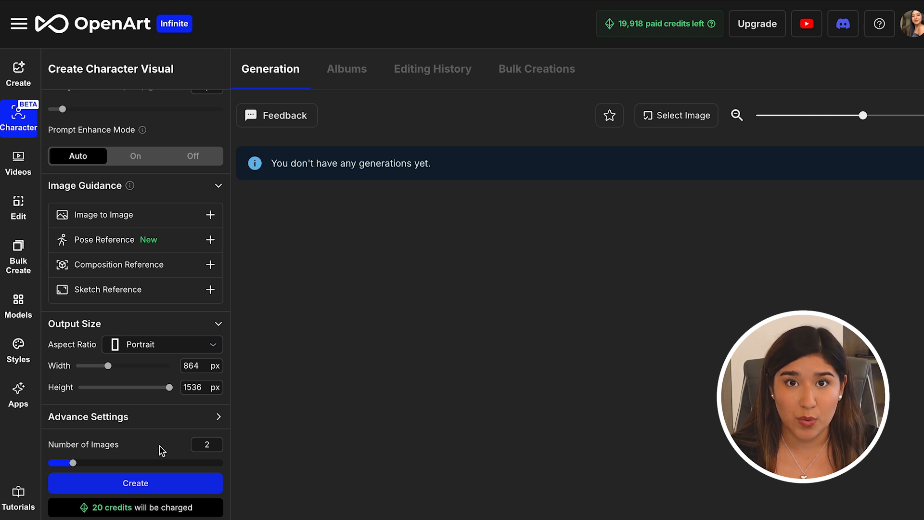
{"action": "left_click", "coordinate": [207, 444]}
{"action": "key", "text": "BackSpace"}
{"action": "type", "text": "4"}
{"action": "left_click", "coordinate": [287, 442]}
{"action": "left_click", "coordinate": [215, 443]}
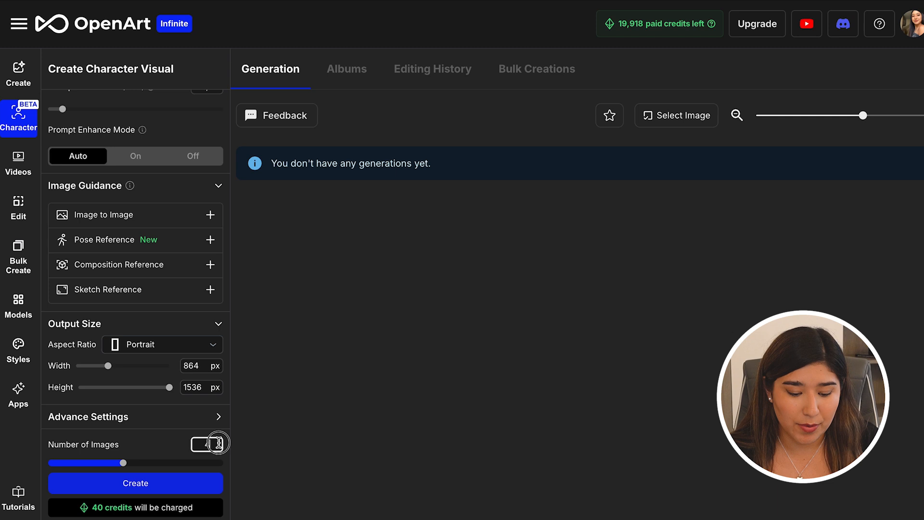
{"action": "key", "text": "BackSpace"}
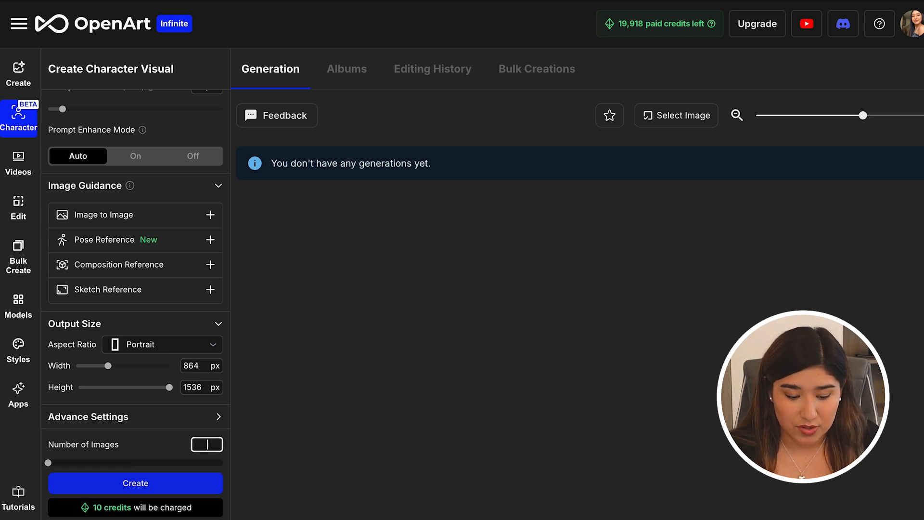
{"action": "type", "text": "3"}
{"action": "left_click", "coordinate": [287, 452]}
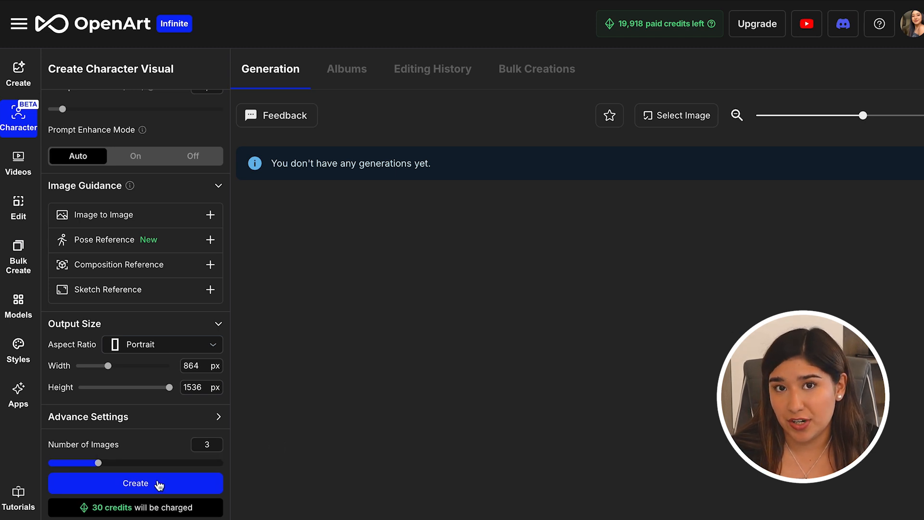
- Generate the ice cream images of Moon, view the first result enlarged, and close its preview
{"action": "scroll", "coordinate": [182, 397], "scroll_direction": "up", "scroll_amount": 10}
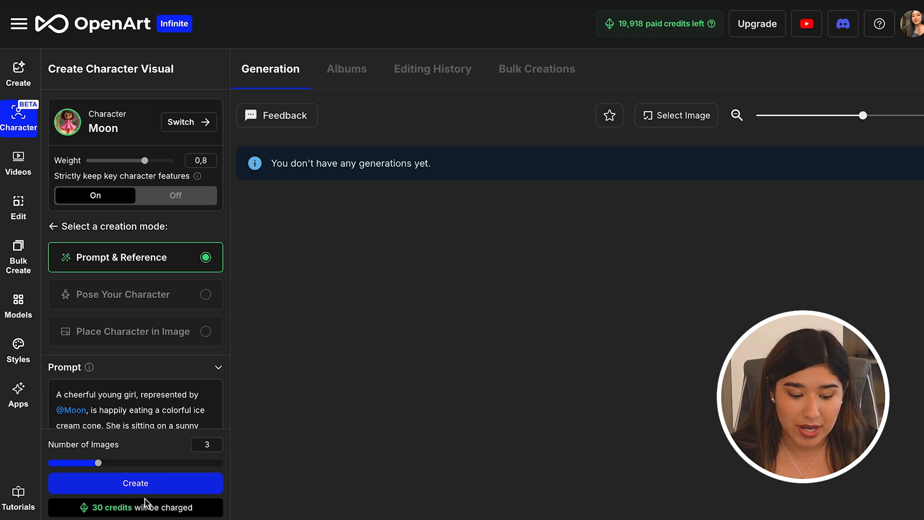
{"action": "left_click", "coordinate": [150, 484]}
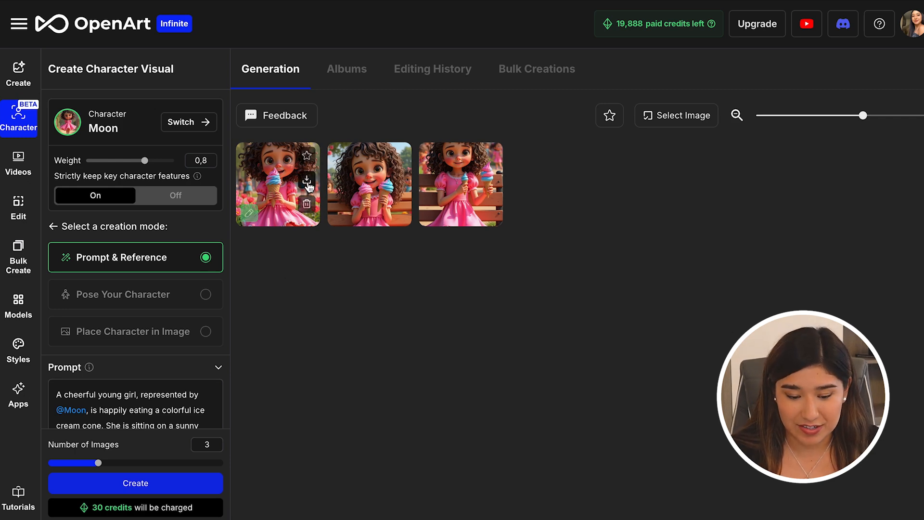
{"action": "left_click", "coordinate": [295, 168]}
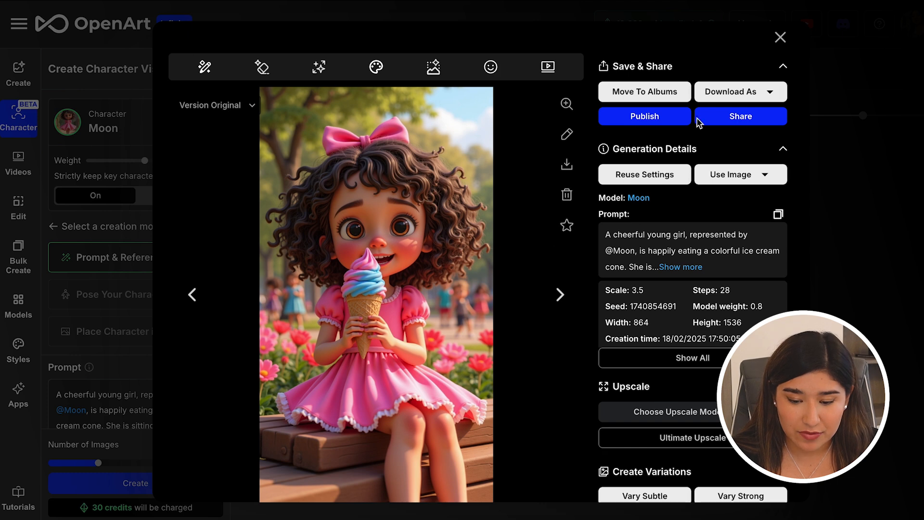
{"action": "left_click", "coordinate": [780, 37]}
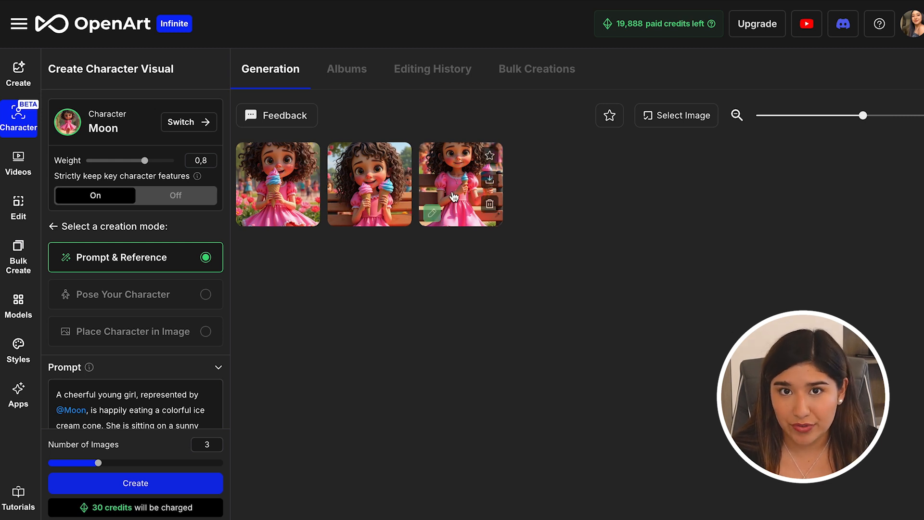
- Switch to Pose Your Character mode, open the Pose Editor and apply the Running Forward preset pose
{"action": "left_click", "coordinate": [154, 294]}
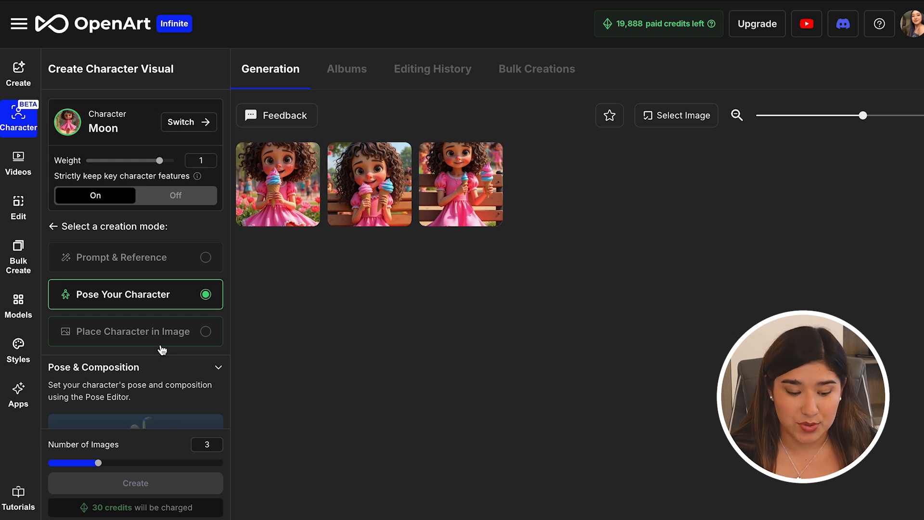
{"action": "scroll", "coordinate": [172, 314], "scroll_direction": "down", "scroll_amount": 4}
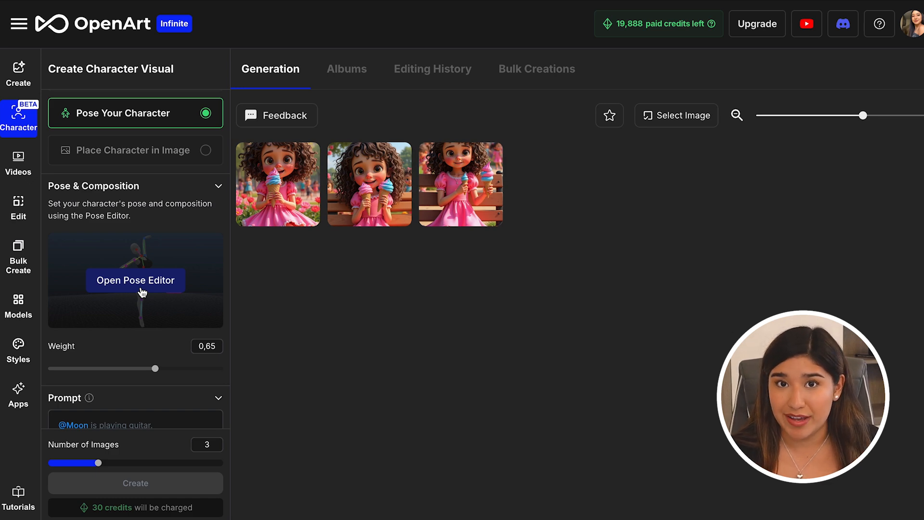
{"action": "left_click", "coordinate": [142, 292]}
{"action": "left_click", "coordinate": [750, 300]}
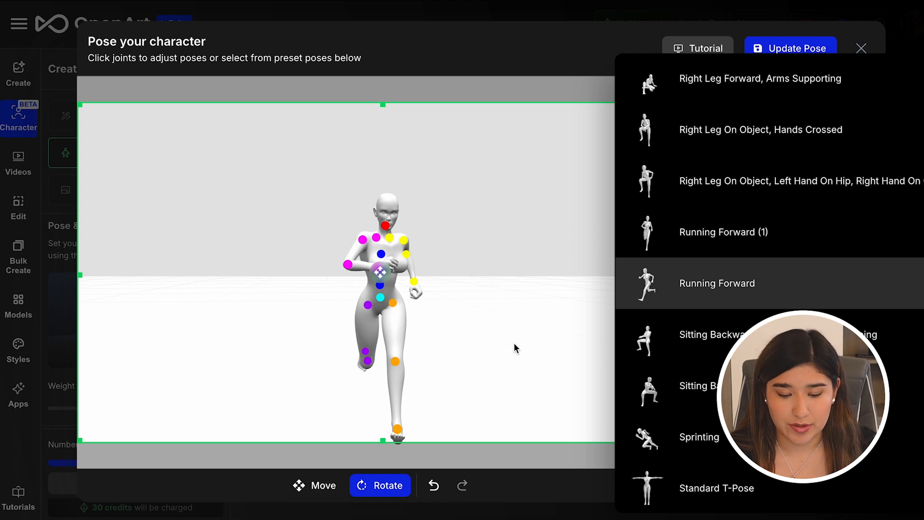
- Browse the other preset poses in the list, keeping Running Forward selected
{"action": "left_click", "coordinate": [511, 323]}
{"action": "left_click", "coordinate": [768, 276]}
{"action": "scroll", "coordinate": [765, 291], "scroll_direction": "down", "scroll_amount": 1}
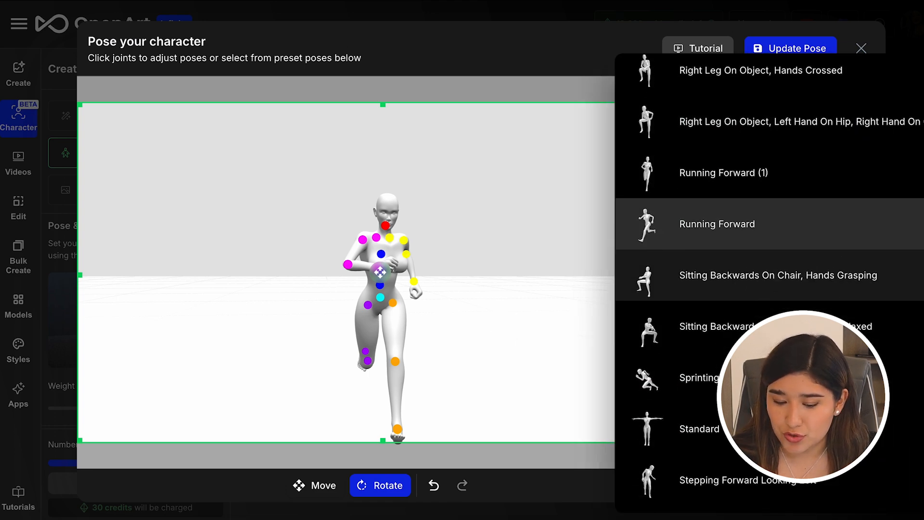
{"action": "scroll", "coordinate": [770, 279], "scroll_direction": "down", "scroll_amount": 3}
{"action": "scroll", "coordinate": [770, 279], "scroll_direction": "up", "scroll_amount": 4}
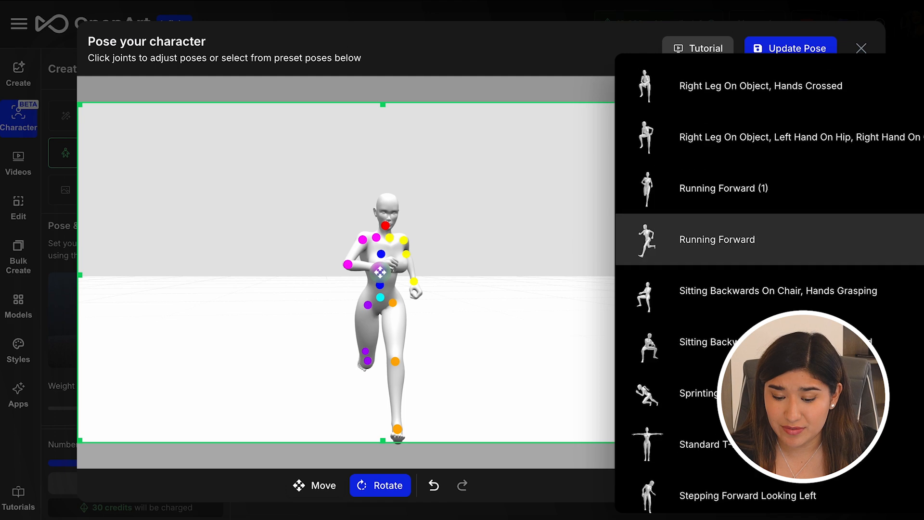
{"action": "scroll", "coordinate": [763, 289], "scroll_direction": "up", "scroll_amount": 20}
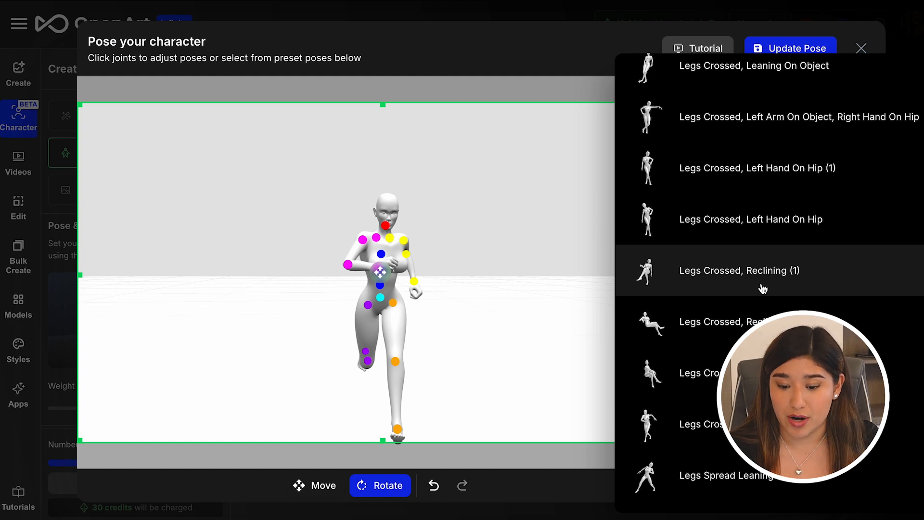
{"action": "left_click", "coordinate": [502, 324]}
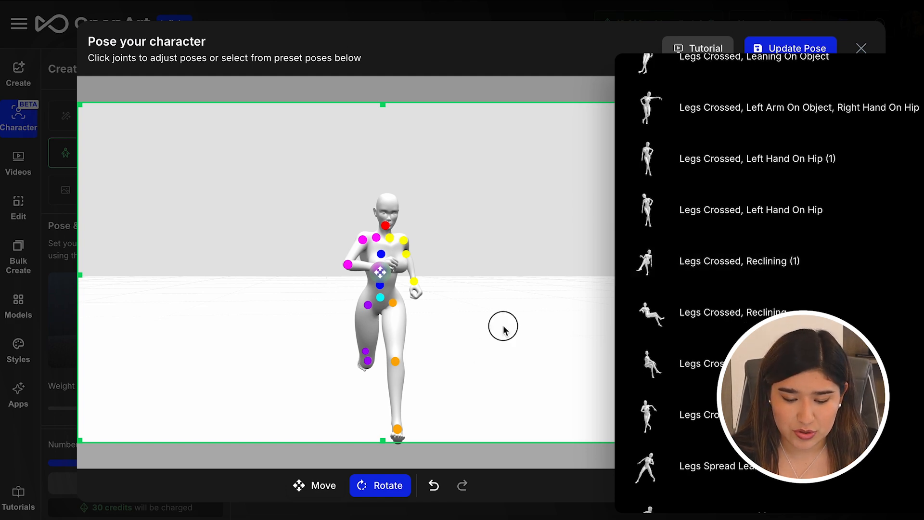
- Turn the mannequin to a three-quarter view and rotate its right forearm down and back up across the chest
{"action": "mouse_move", "coordinate": [479, 354]}
{"action": "left_mouse_down"}
{"action": "mouse_move", "coordinate": [474, 347]}
{"action": "mouse_move", "coordinate": [536, 346]}
{"action": "mouse_move", "coordinate": [549, 371]}
{"action": "mouse_move", "coordinate": [526, 375]}
{"action": "mouse_move", "coordinate": [554, 376]}
{"action": "mouse_move", "coordinate": [547, 360]}
{"action": "mouse_move", "coordinate": [555, 353]}
{"action": "mouse_move", "coordinate": [562, 364]}
{"action": "mouse_move", "coordinate": [482, 381]}
{"action": "mouse_move", "coordinate": [468, 353]}
{"action": "mouse_move", "coordinate": [553, 357]}
{"action": "mouse_move", "coordinate": [466, 351]}
{"action": "mouse_move", "coordinate": [489, 352]}
{"action": "left_mouse_up"}
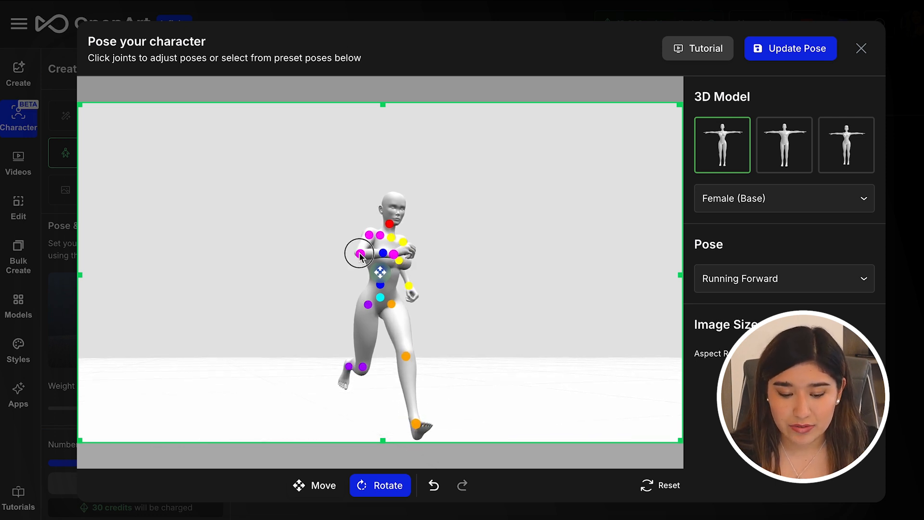
{"action": "left_click", "coordinate": [360, 254]}
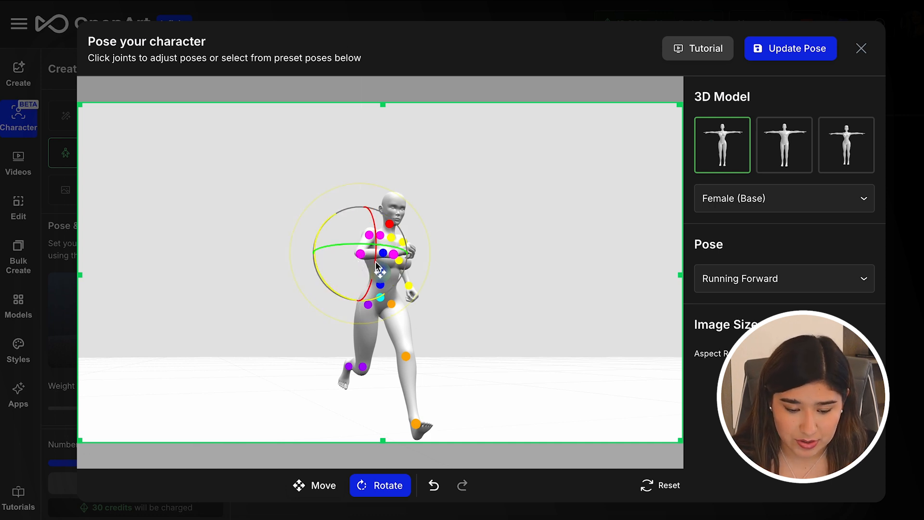
{"action": "left_click_drag", "start_coordinate": [362, 257], "coordinate": [340, 304]}
{"action": "left_click", "coordinate": [486, 288]}
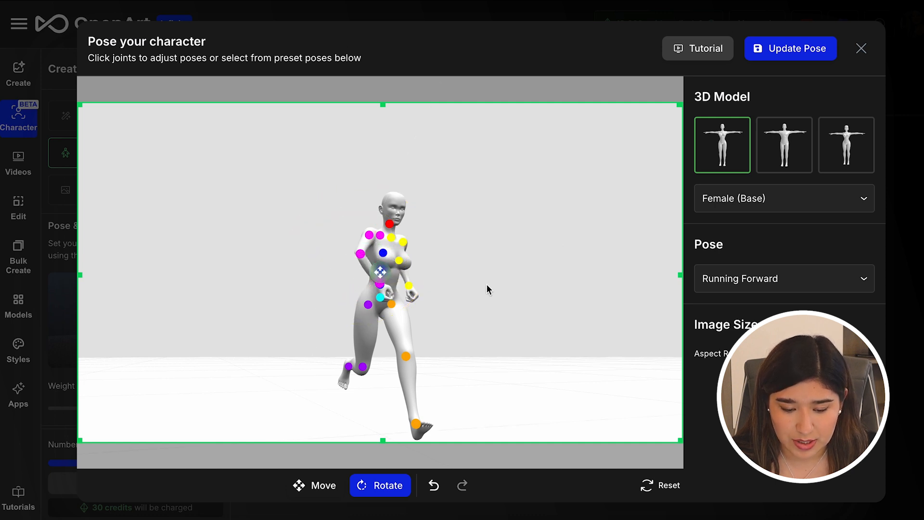
{"action": "left_click", "coordinate": [363, 253]}
{"action": "left_click_drag", "start_coordinate": [364, 253], "coordinate": [356, 219]}
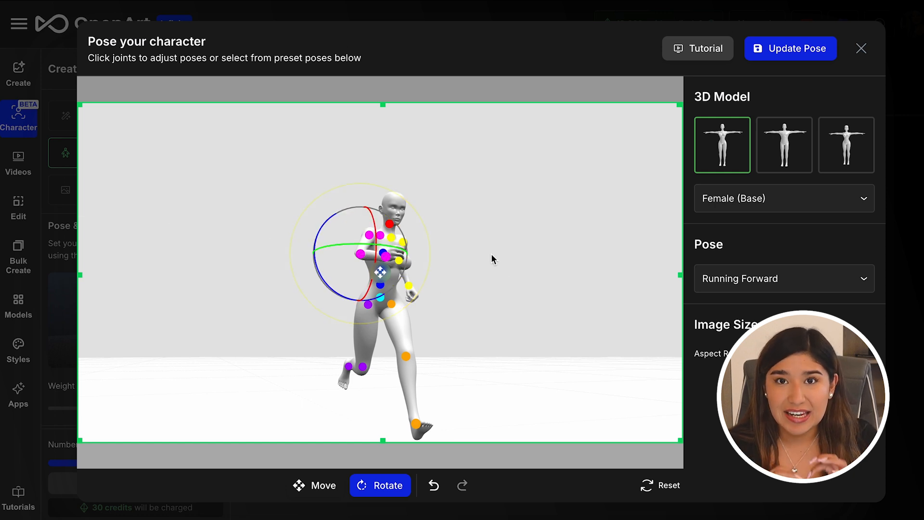
{"action": "left_click", "coordinate": [492, 352]}
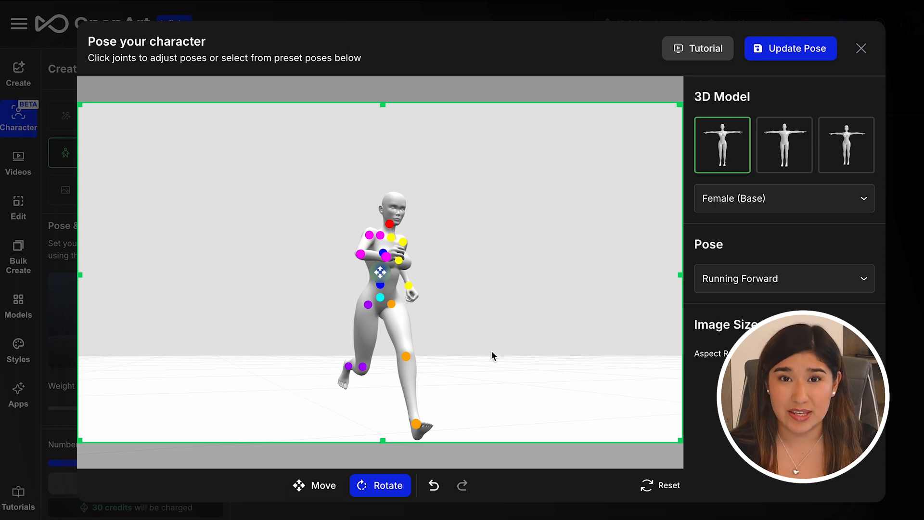
- Rotate the mannequin's front knee to extend the foot forward and its rear knee to swing the lower leg back, and update the pose
{"action": "left_click", "coordinate": [406, 356]}
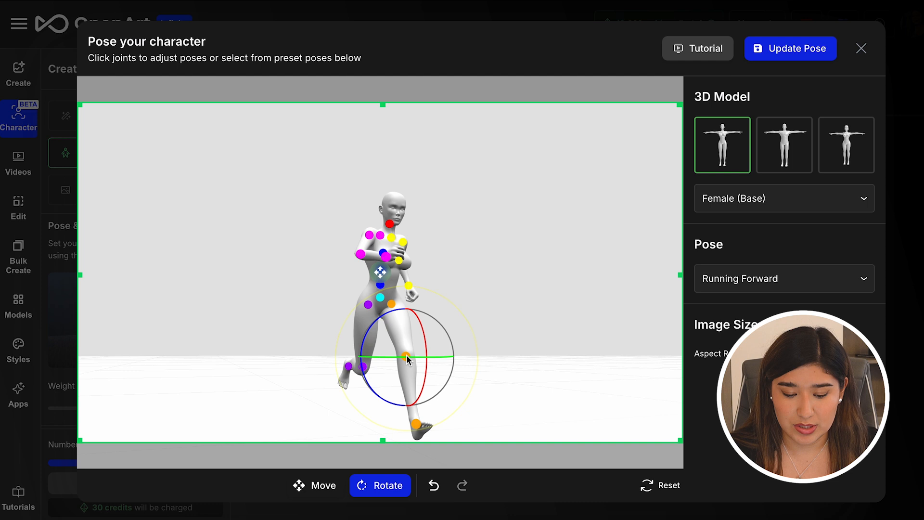
{"action": "left_click_drag", "start_coordinate": [406, 357], "coordinate": [414, 381]}
{"action": "left_click", "coordinate": [364, 367]}
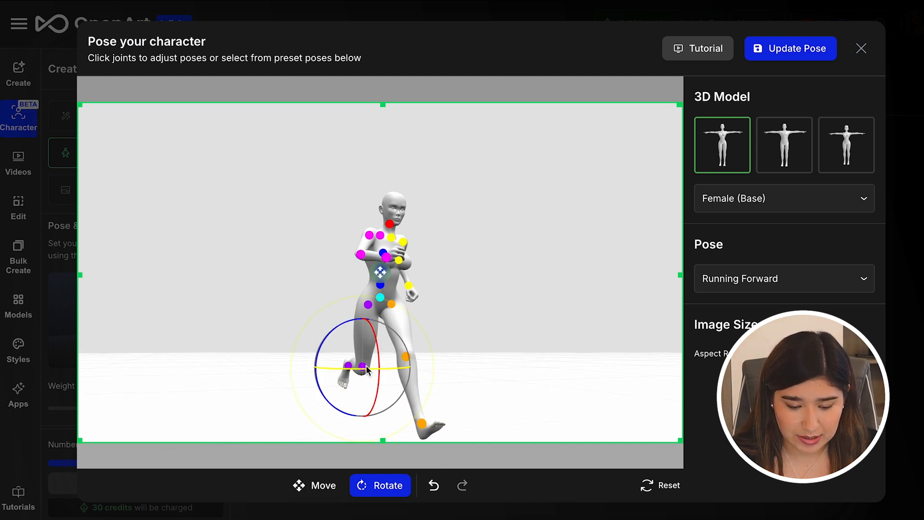
{"action": "left_click_drag", "start_coordinate": [366, 371], "coordinate": [374, 377]}
{"action": "left_click", "coordinate": [496, 354]}
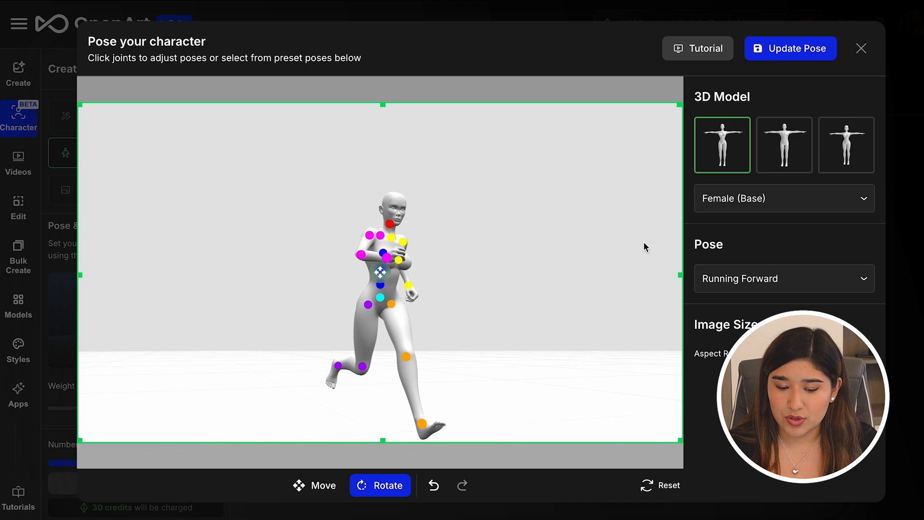
{"action": "left_click", "coordinate": [786, 60]}
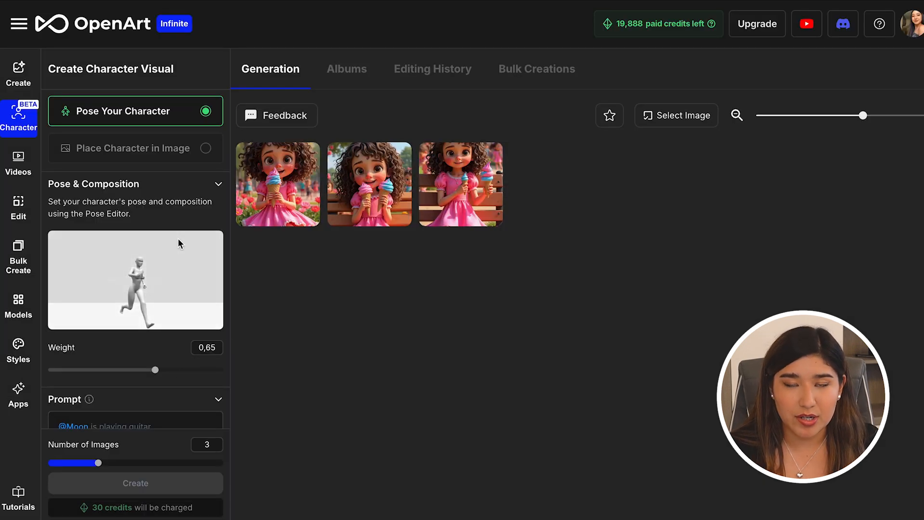
{"action": "scroll", "coordinate": [114, 361], "scroll_direction": "down", "scroll_amount": 2}
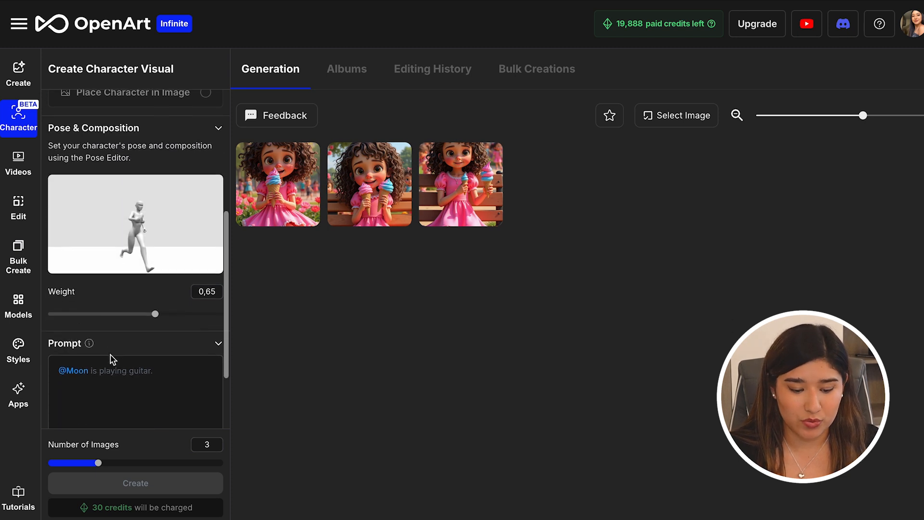
{"action": "left_click", "coordinate": [136, 350]}
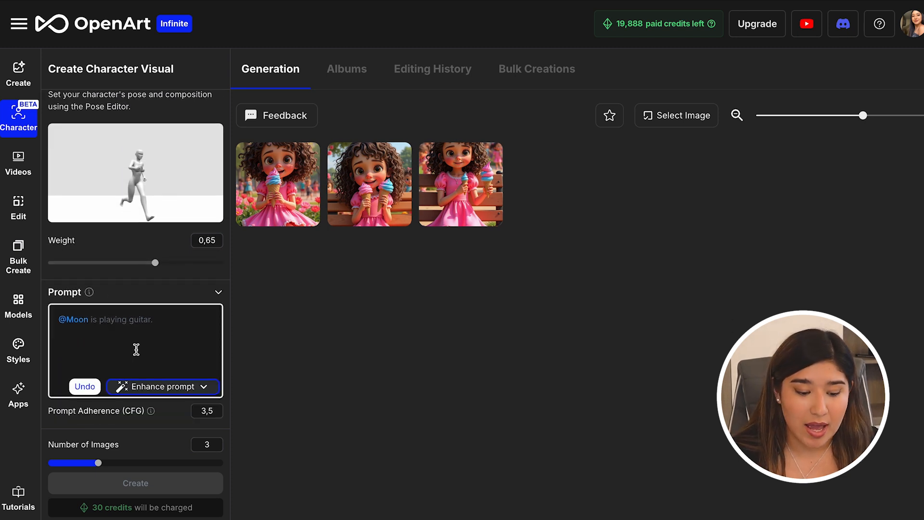
{"action": "type", "text": "is running in the woods"}
{"action": "key", "text": "super+space"}
{"action": "key", "text": "Escape"}
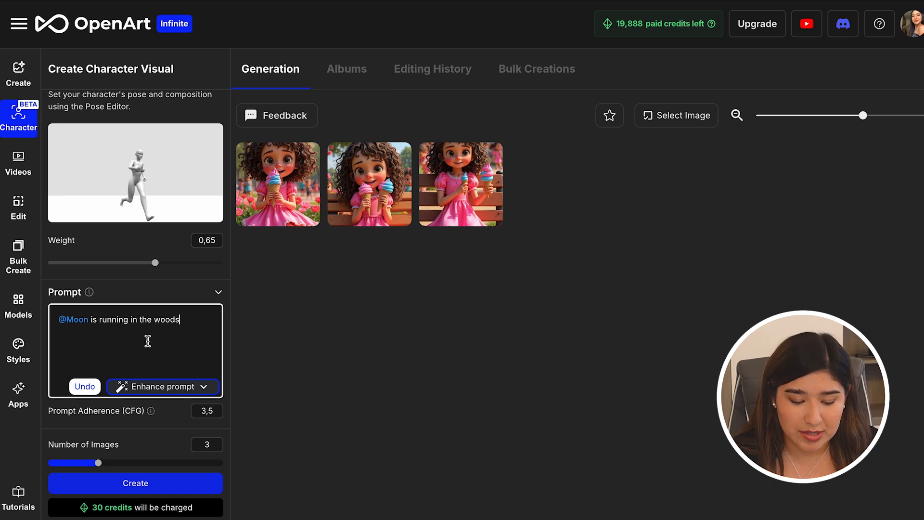
- Enhance the running-in-the-woods prompt automatically and generate 2 images of the posed character
{"action": "scroll", "coordinate": [145, 340], "scroll_direction": "down", "scroll_amount": 1}
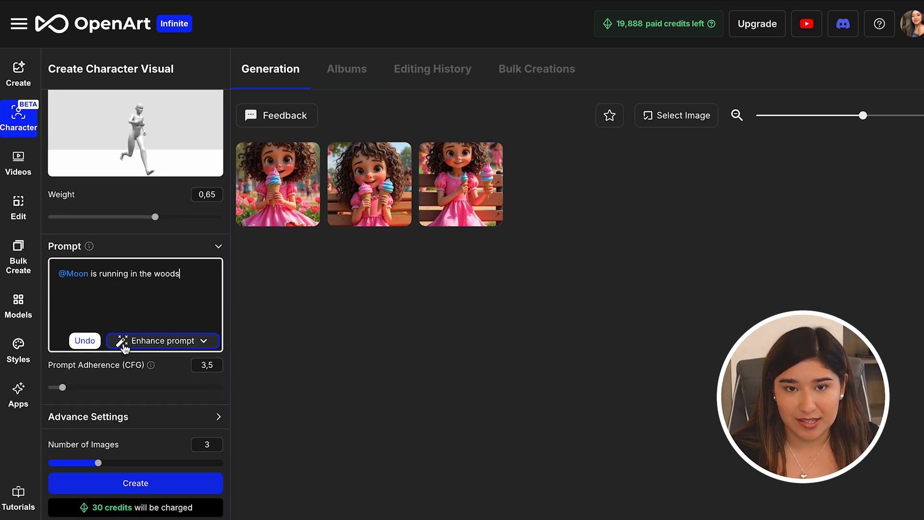
{"action": "left_click", "coordinate": [184, 344]}
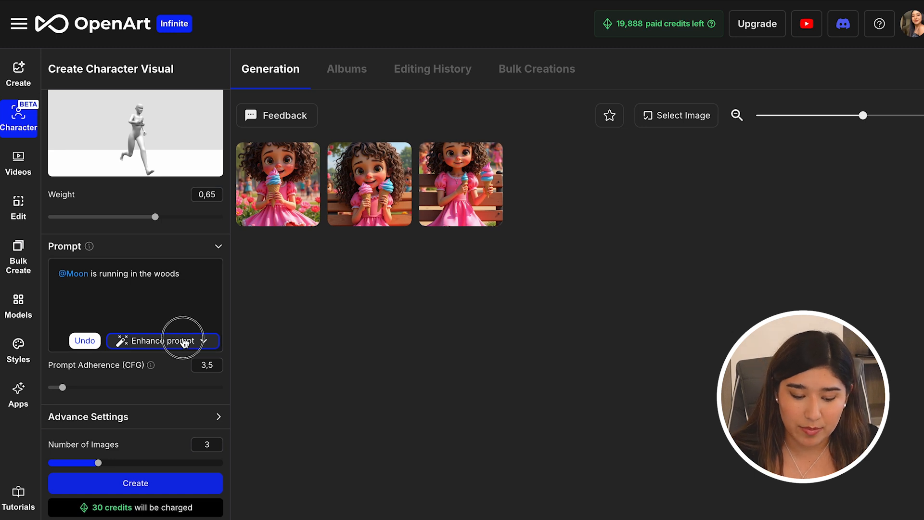
{"action": "left_click", "coordinate": [174, 373]}
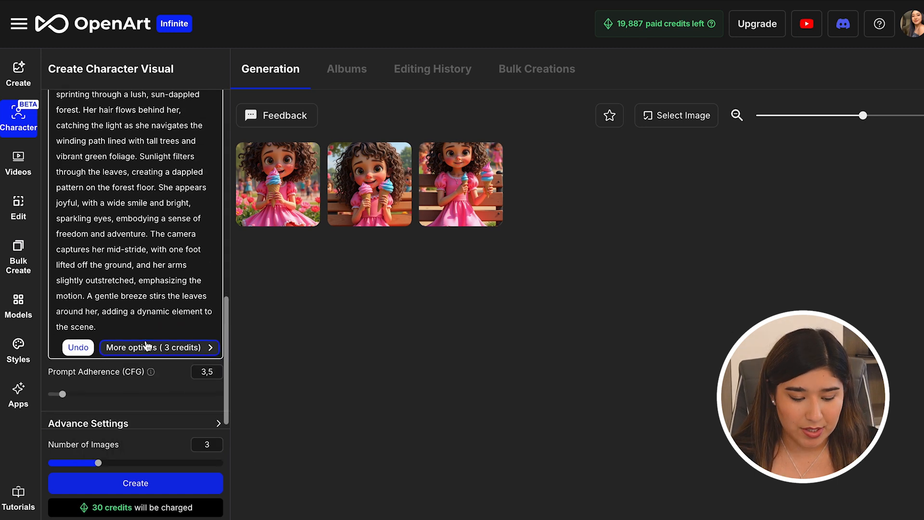
{"action": "scroll", "coordinate": [146, 347], "scroll_direction": "down", "scroll_amount": 1}
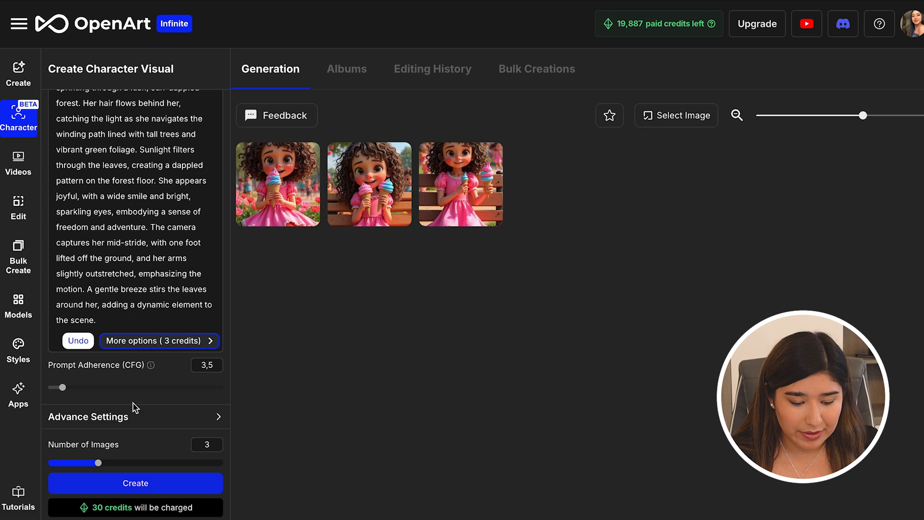
{"action": "scroll", "coordinate": [134, 408], "scroll_direction": "down", "scroll_amount": 1}
{"action": "scroll", "coordinate": [135, 408], "scroll_direction": "up", "scroll_amount": 1}
{"action": "left_click", "coordinate": [215, 447]}
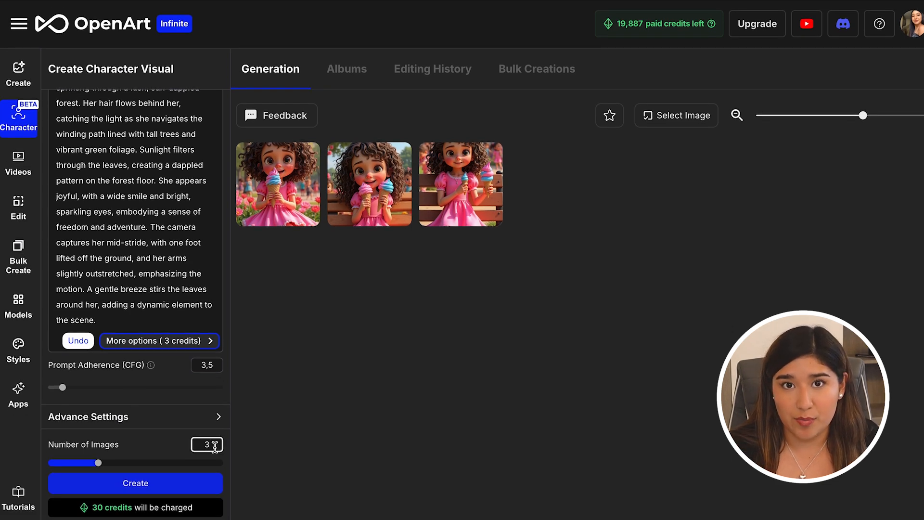
{"action": "left_click", "coordinate": [184, 486]}
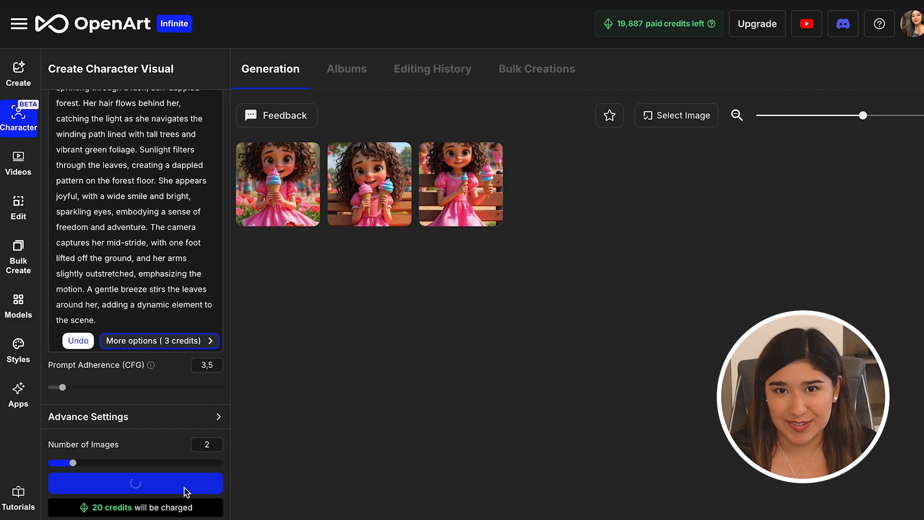
- View the new images of Moon running in the woods and the earlier bench ice-cream image enlarged
{"action": "left_click", "coordinate": [369, 188]}
{"action": "left_click", "coordinate": [842, 189]}
{"action": "left_click", "coordinate": [280, 188]}
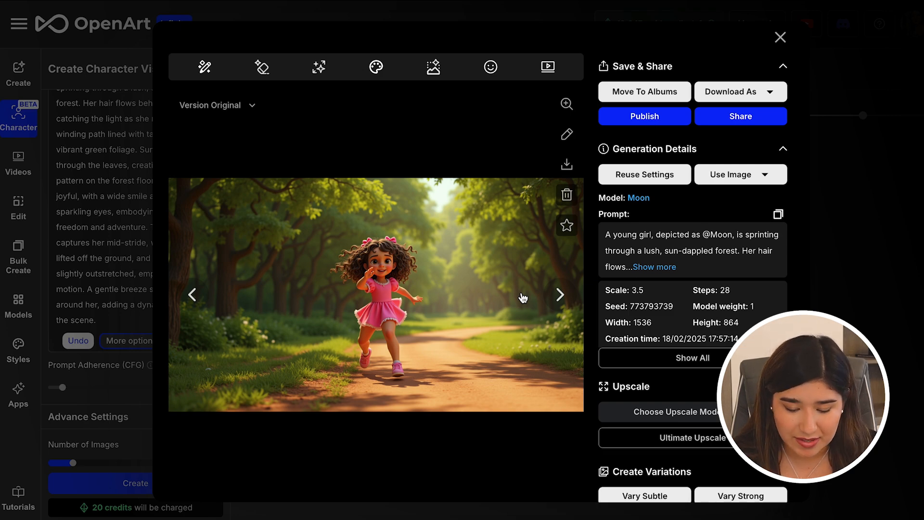
{"action": "left_click", "coordinate": [842, 215]}
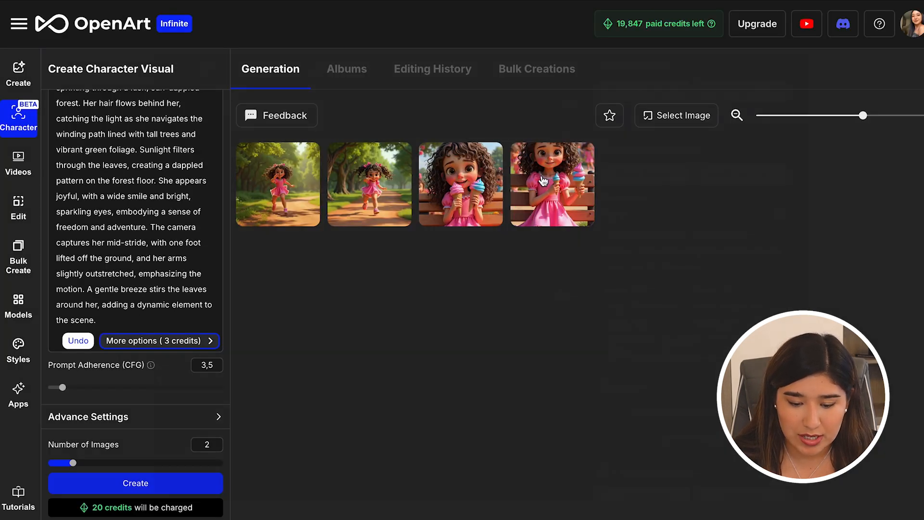
{"action": "left_click", "coordinate": [543, 181]}
{"action": "left_click", "coordinate": [918, 195]}
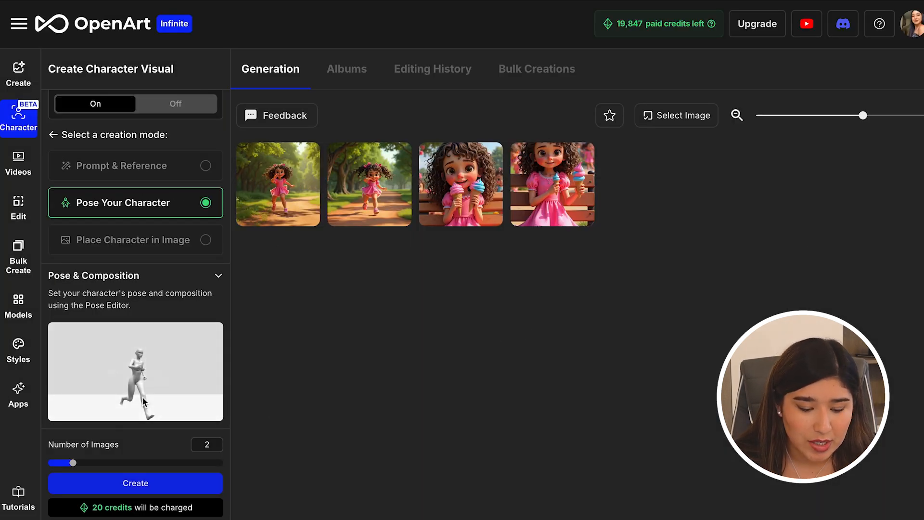
- Switch the creation mode to Place Character in Image and upload the carousel photo as the scene
{"action": "mouse_move", "coordinate": [176, 400]}
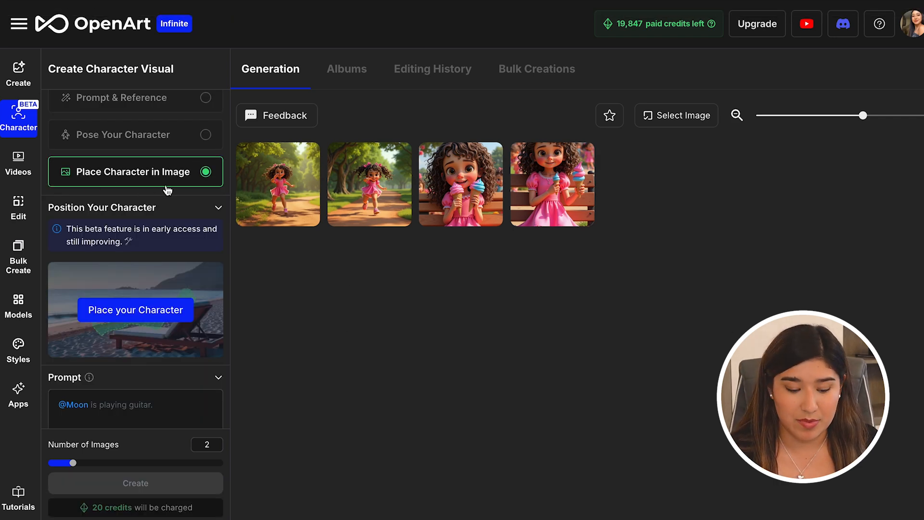
{"action": "scroll", "coordinate": [156, 310], "scroll_direction": "up", "scroll_amount": 1}
{"action": "scroll", "coordinate": [158, 313], "scroll_direction": "down", "scroll_amount": 2}
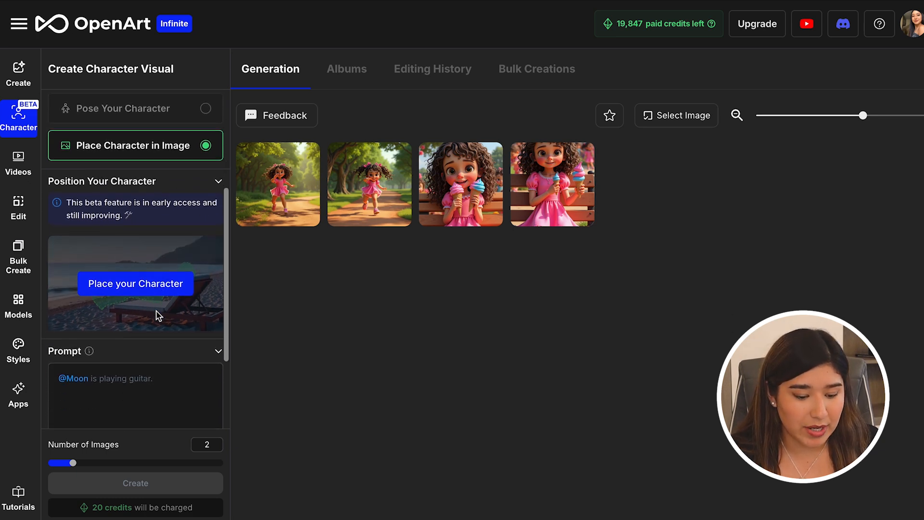
{"action": "left_click", "coordinate": [129, 291]}
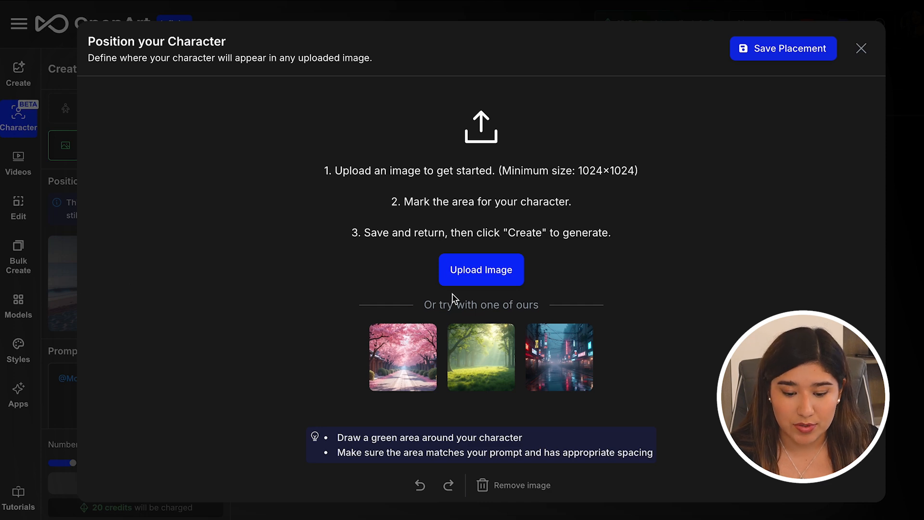
{"action": "left_click", "coordinate": [481, 270]}
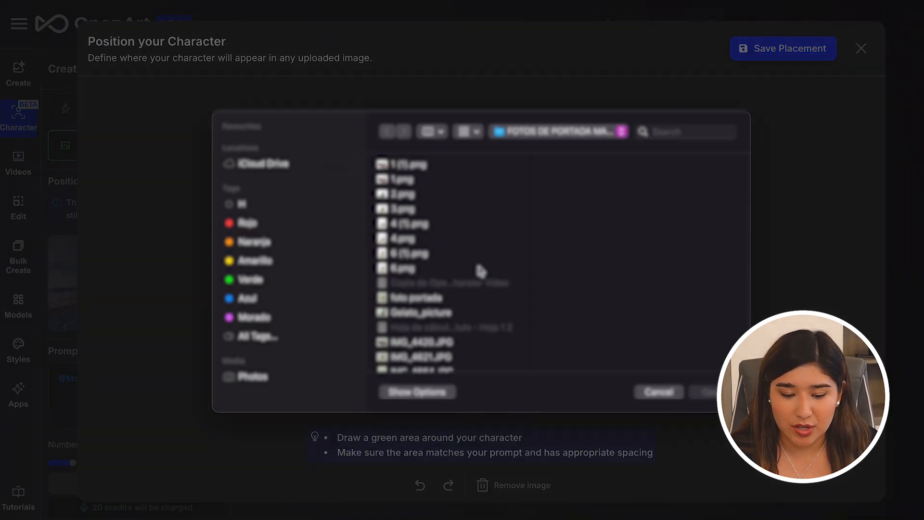
{"action": "scroll", "coordinate": [452, 315], "scroll_direction": "down", "scroll_amount": 5}
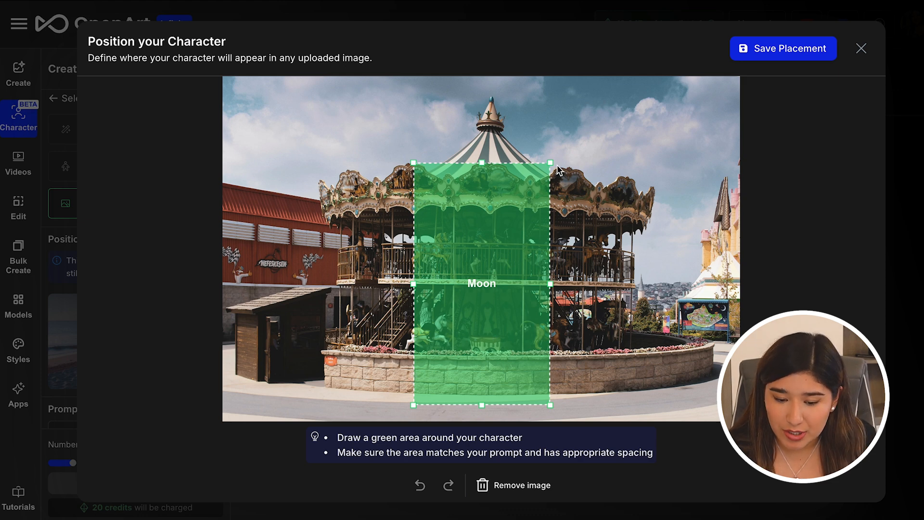
- Shrink Moon's placement area to child size, move it in front of the carousel's right-hand wall, and save the placement
{"action": "left_click_drag", "start_coordinate": [551, 163], "coordinate": [496, 268]}
{"action": "left_click_drag", "start_coordinate": [458, 336], "coordinate": [616, 340]}
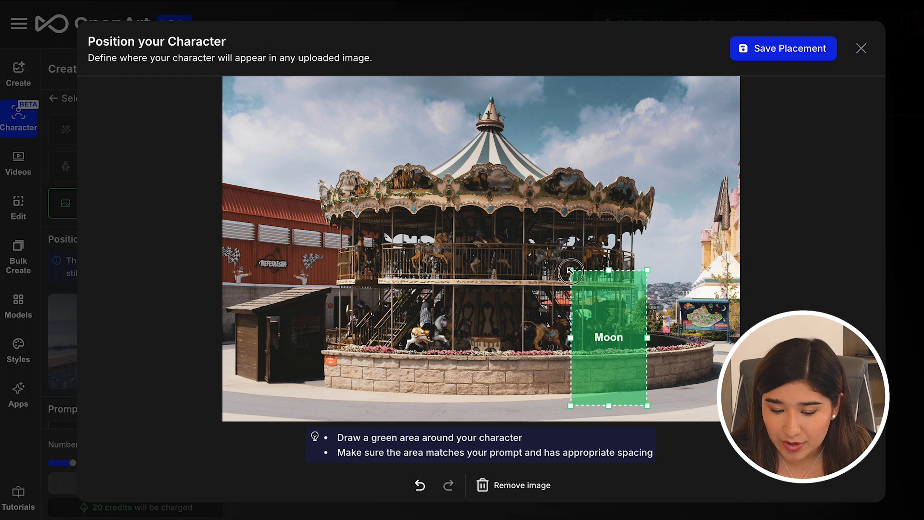
{"action": "left_click_drag", "start_coordinate": [569, 271], "coordinate": [579, 284]}
{"action": "left_click_drag", "start_coordinate": [610, 345], "coordinate": [586, 355]}
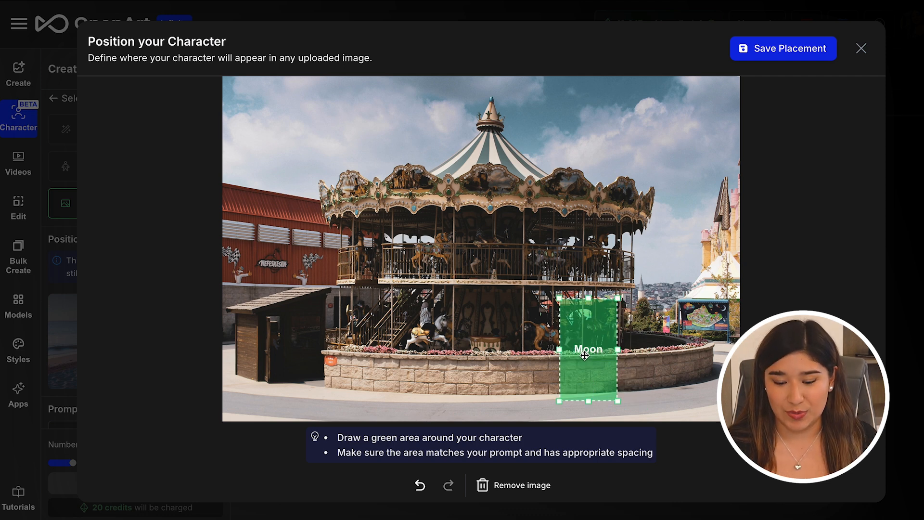
{"action": "left_click", "coordinate": [768, 57]}
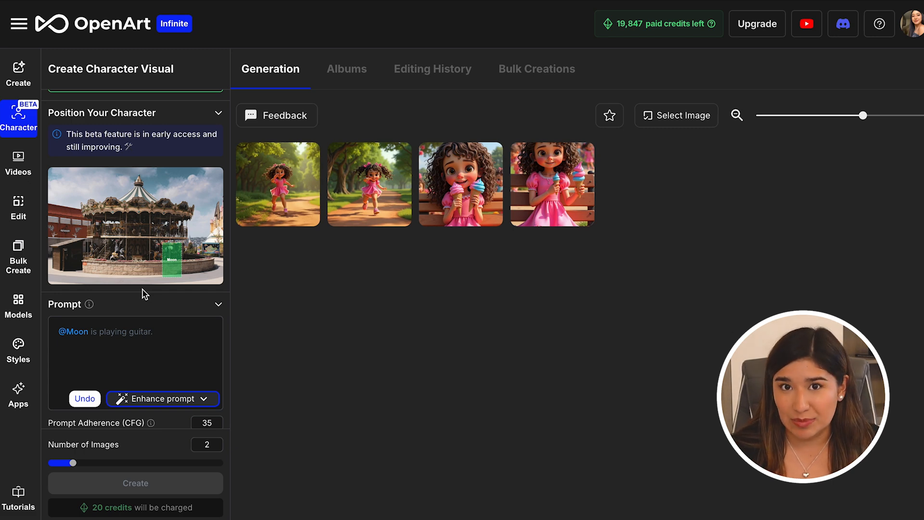
{"action": "left_click", "coordinate": [136, 330]}
{"action": "type", "text": "is dancing"}
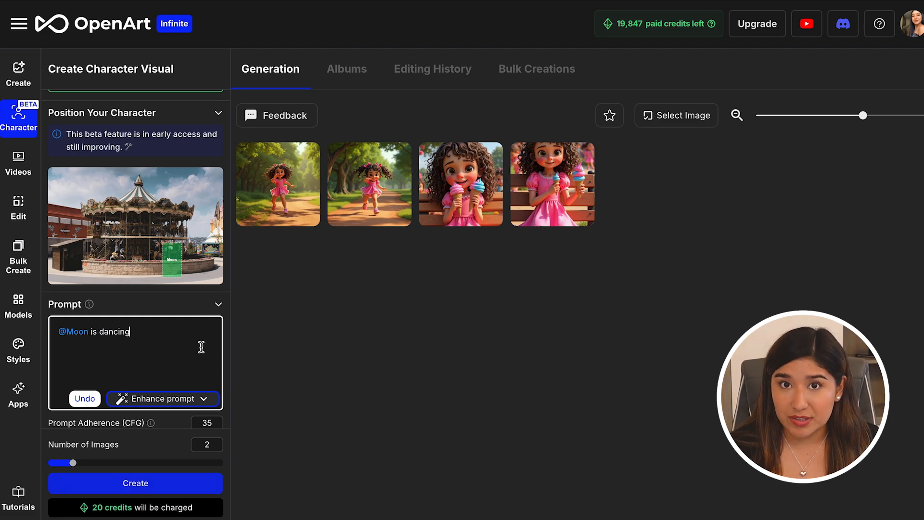
{"action": "left_click", "coordinate": [178, 405]}
{"action": "left_click", "coordinate": [175, 425]}
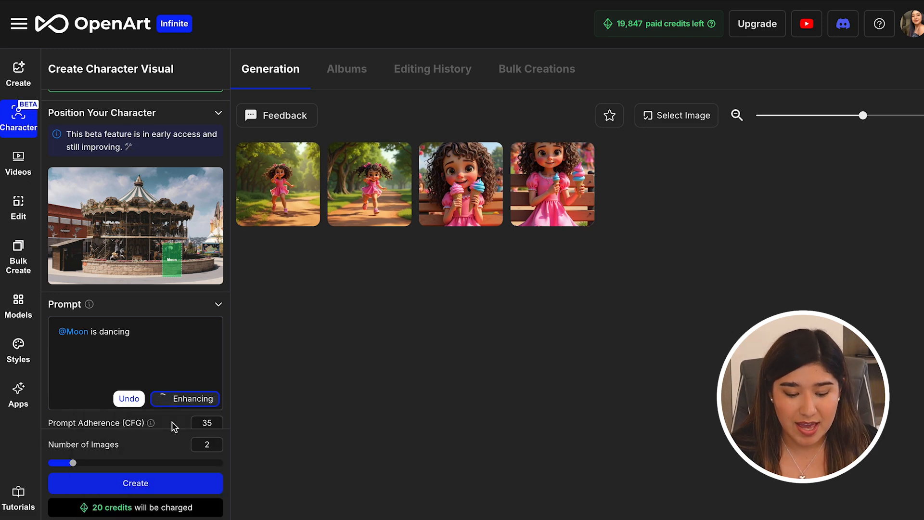
{"action": "scroll", "coordinate": [177, 324], "scroll_direction": "down", "scroll_amount": 5}
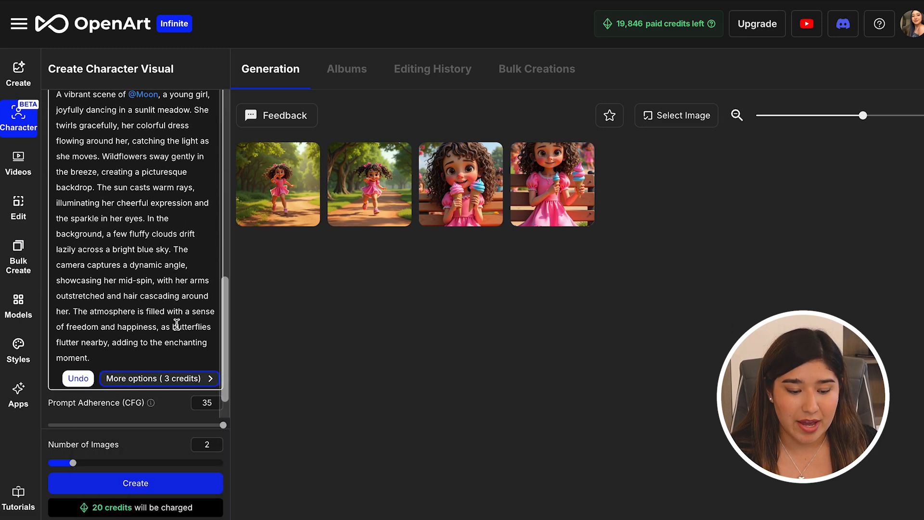
{"action": "left_click", "coordinate": [133, 484]}
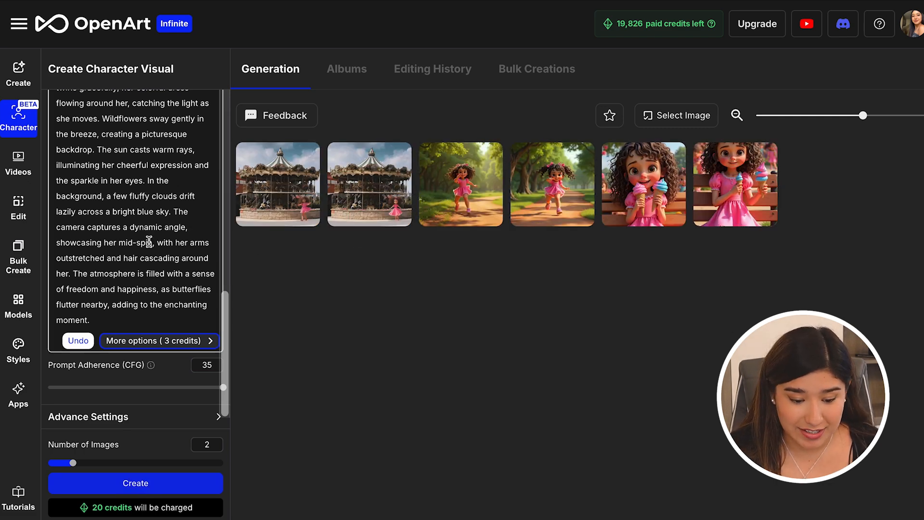
- Open the image of Moon running in the woods for inpainting and mask both of her shoes
{"action": "scroll", "coordinate": [203, 292], "scroll_direction": "up", "scroll_amount": 5}
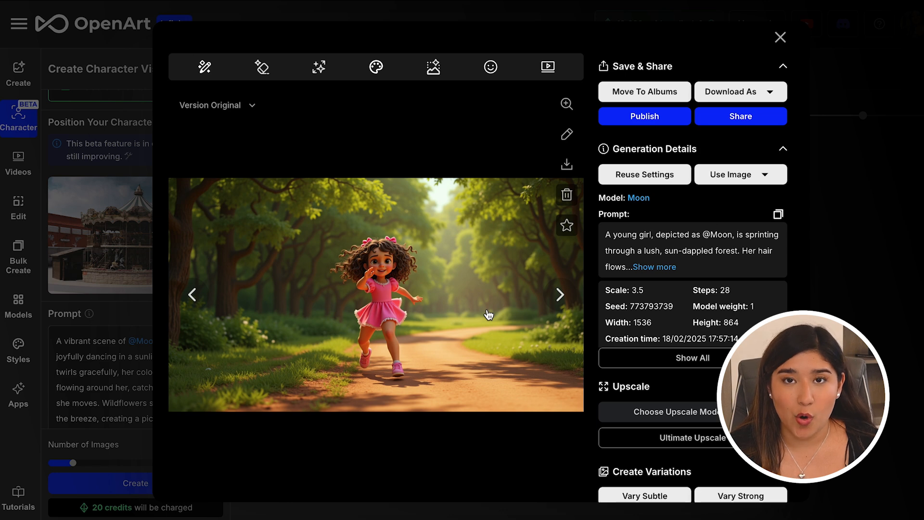
{"action": "left_click", "coordinate": [210, 76]}
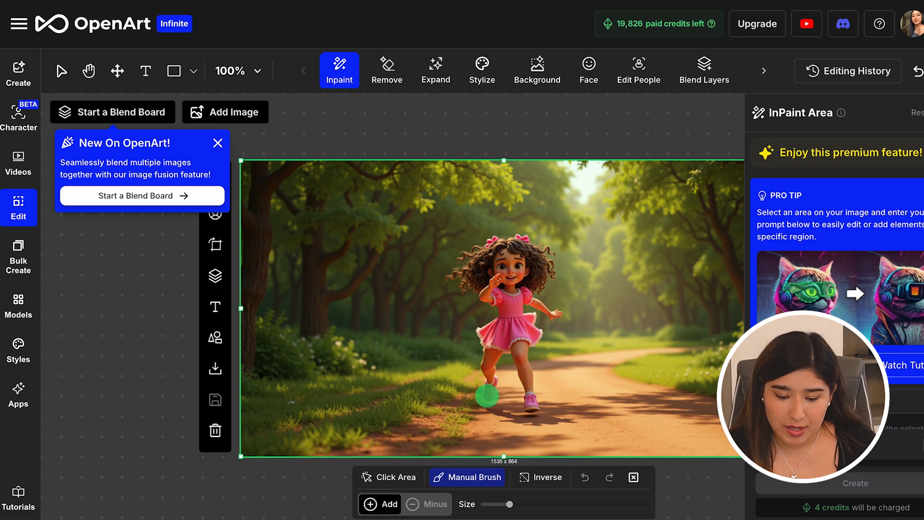
{"action": "left_click_drag", "start_coordinate": [492, 384], "coordinate": [534, 407]}
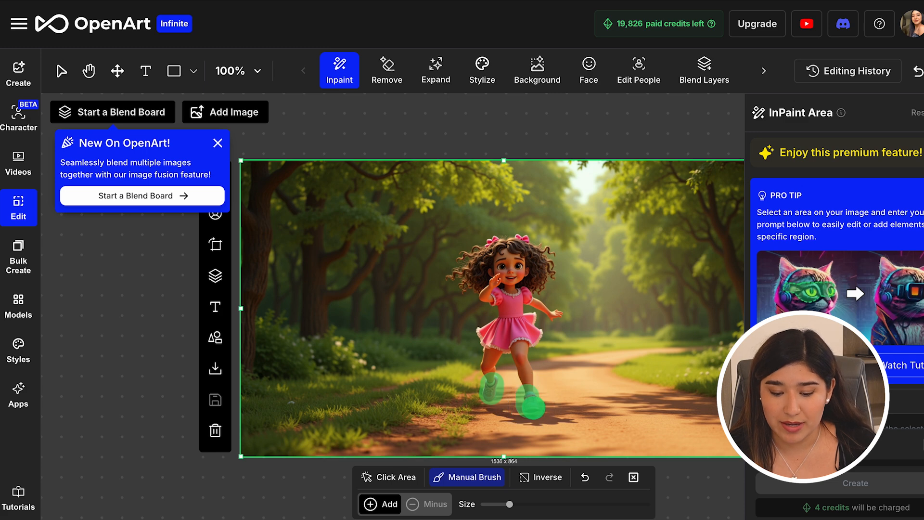
- Set the inpaint prompt to "white shoes", choose the Premium (Flux) model, and generate the edited versions
{"action": "scroll", "coordinate": [828, 274], "scroll_direction": "down", "scroll_amount": 3}
{"action": "left_click", "coordinate": [828, 274]}
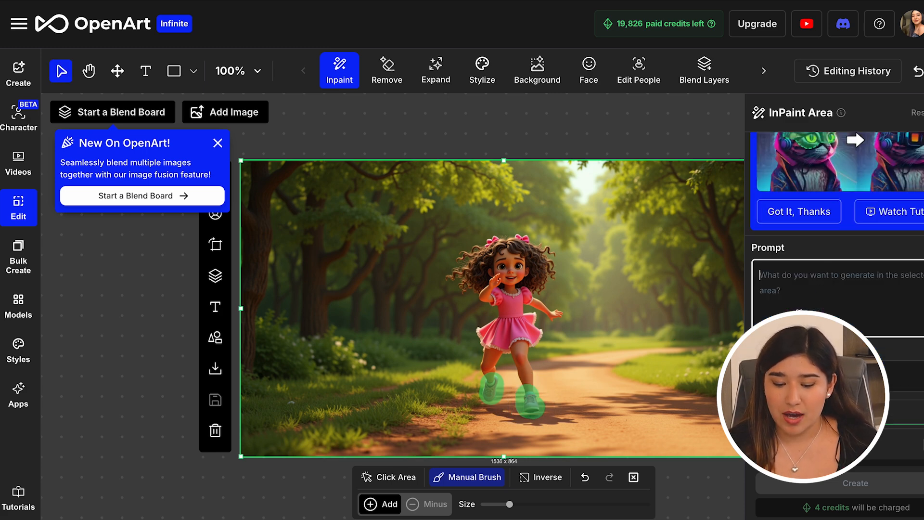
{"action": "type", "text": "white shoes"}
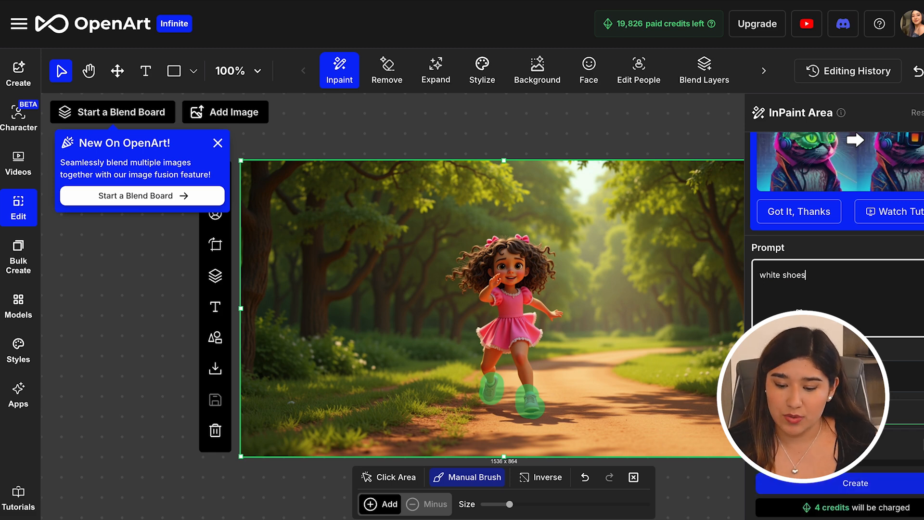
{"action": "scroll", "coordinate": [820, 301], "scroll_direction": "down", "scroll_amount": 2}
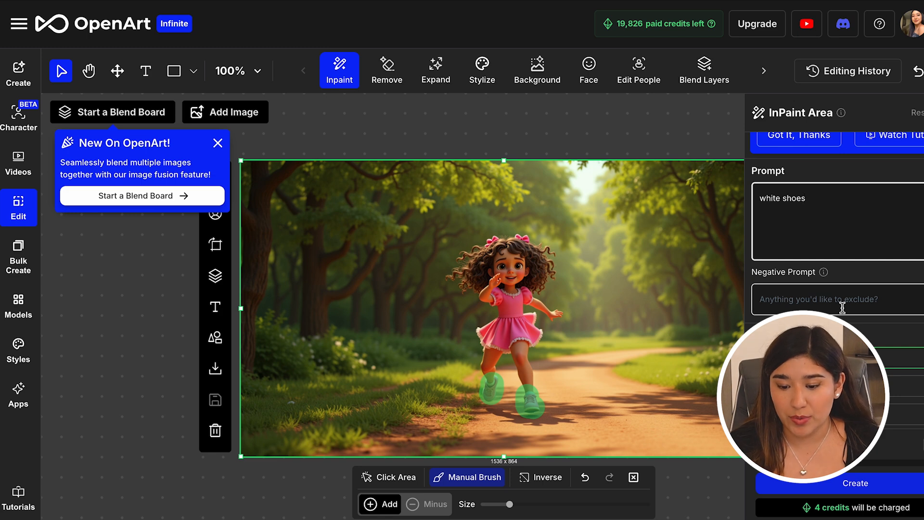
{"action": "scroll", "coordinate": [838, 216], "scroll_direction": "down", "scroll_amount": 2}
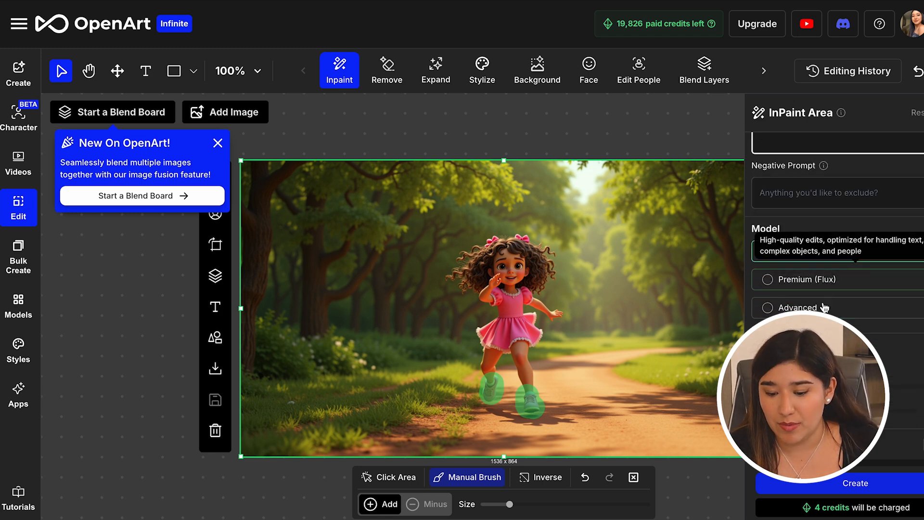
{"action": "left_click", "coordinate": [799, 279]}
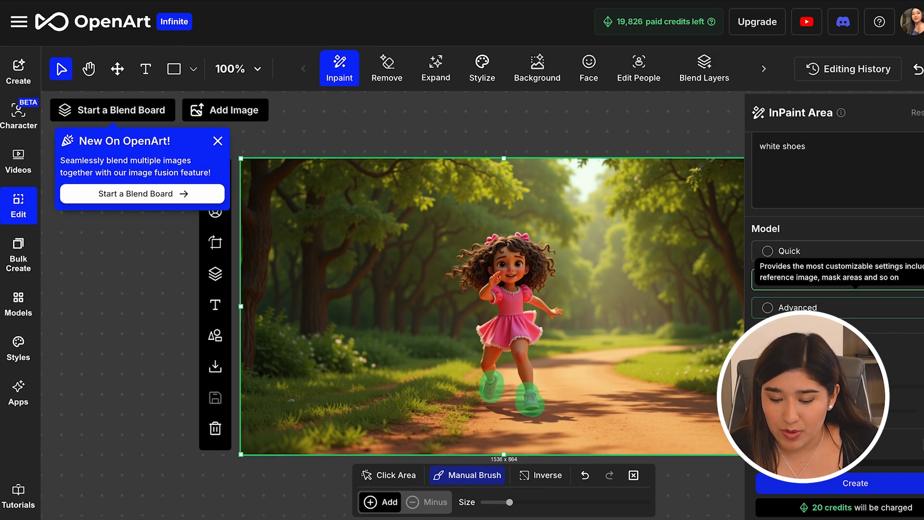
{"action": "left_click", "coordinate": [836, 486]}
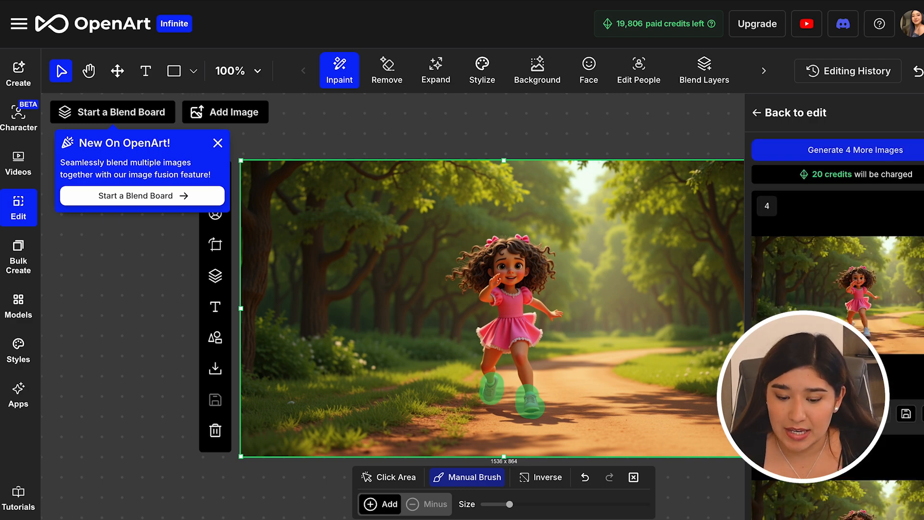
- View the generated white-shoe versions of the running image enlarged
{"action": "left_click", "coordinate": [830, 309]}
{"action": "left_click", "coordinate": [921, 30]}
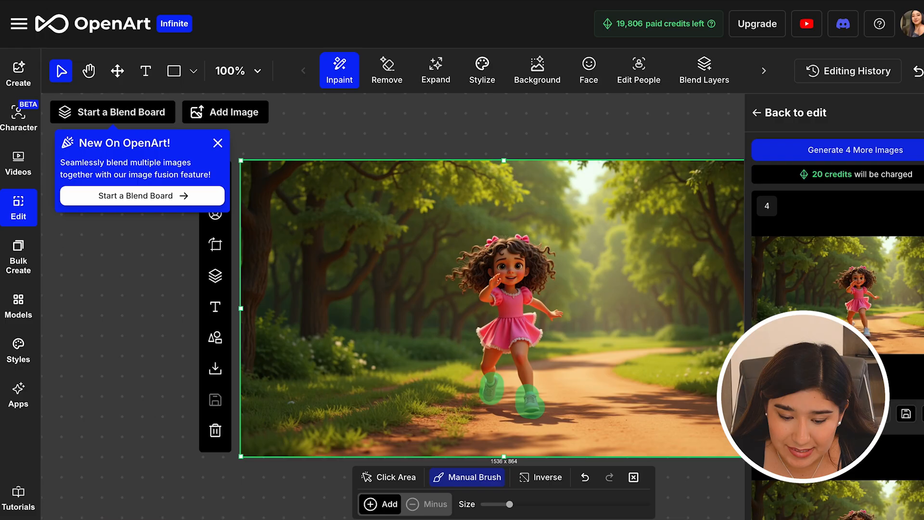
{"action": "left_click", "coordinate": [869, 328]}
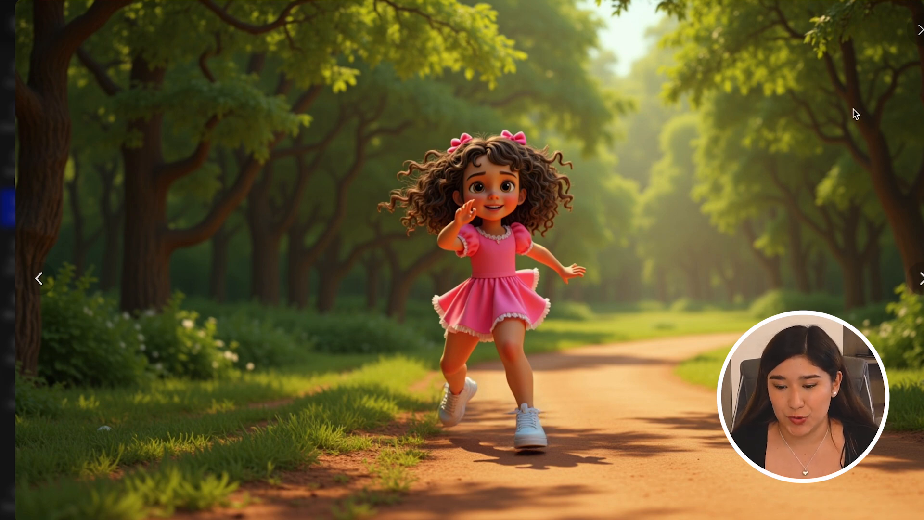
{"action": "left_click", "coordinate": [921, 29]}
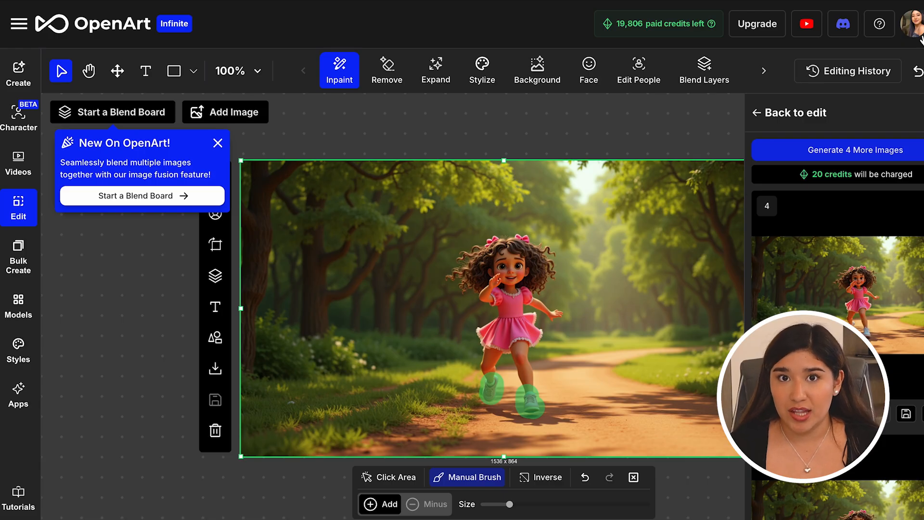
- Try the Remove tool with Quick Erase, brushing over the ground beside the girl's back foot
{"action": "left_click", "coordinate": [388, 75]}
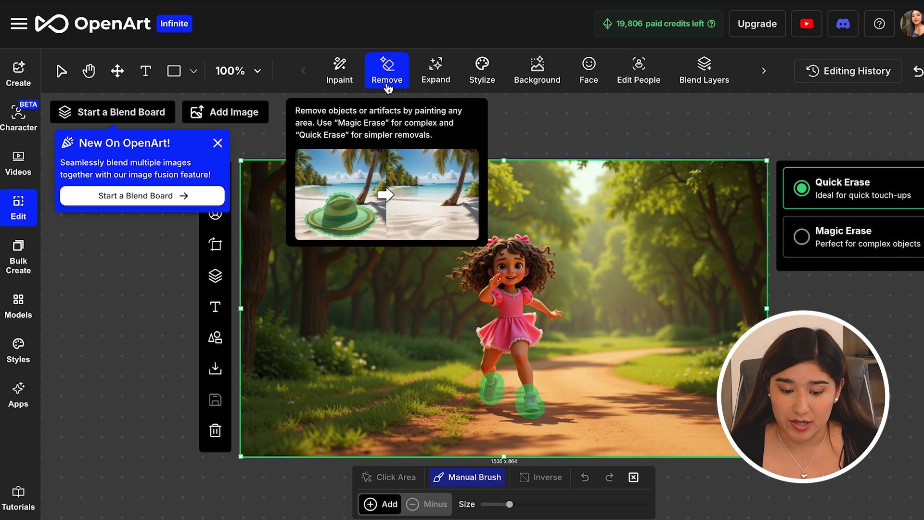
{"action": "mouse_move", "coordinate": [473, 392]}
{"action": "left_mouse_down"}
{"action": "mouse_move", "coordinate": [437, 436]}
{"action": "mouse_move", "coordinate": [447, 443]}
{"action": "mouse_move", "coordinate": [458, 432]}
{"action": "mouse_move", "coordinate": [470, 398]}
{"action": "mouse_move", "coordinate": [423, 450]}
{"action": "left_mouse_up"}
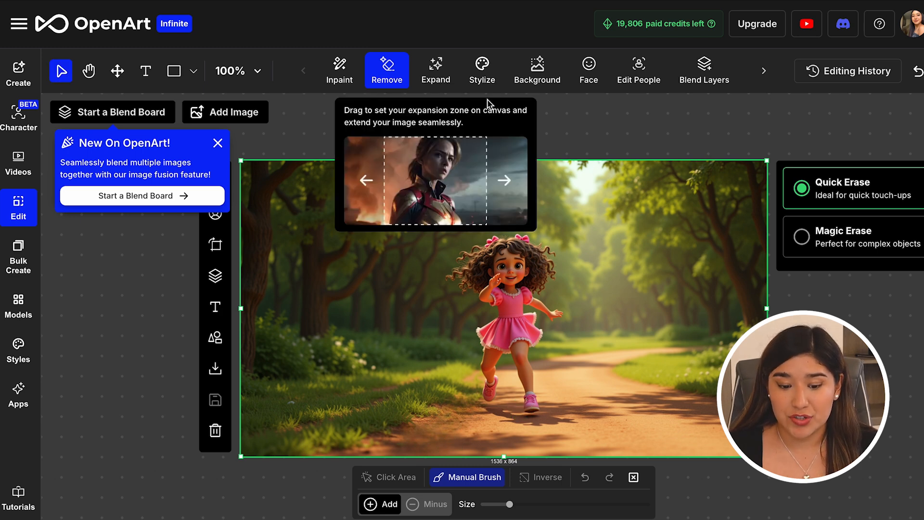
- Expand the image of Moon running in the woods beyond all its edges to a 16:9 frame and generate the result
{"action": "left_click", "coordinate": [440, 78]}
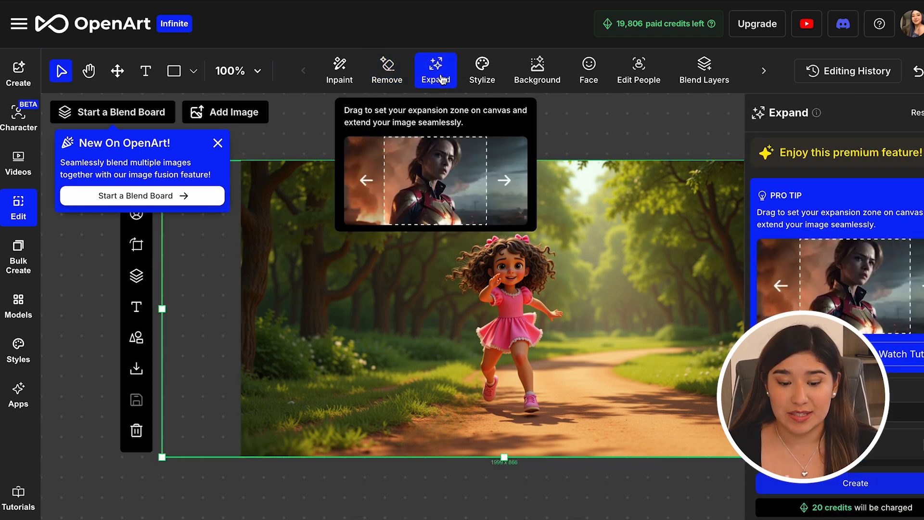
{"action": "scroll", "coordinate": [568, 357], "scroll_direction": "right", "scroll_amount": 5}
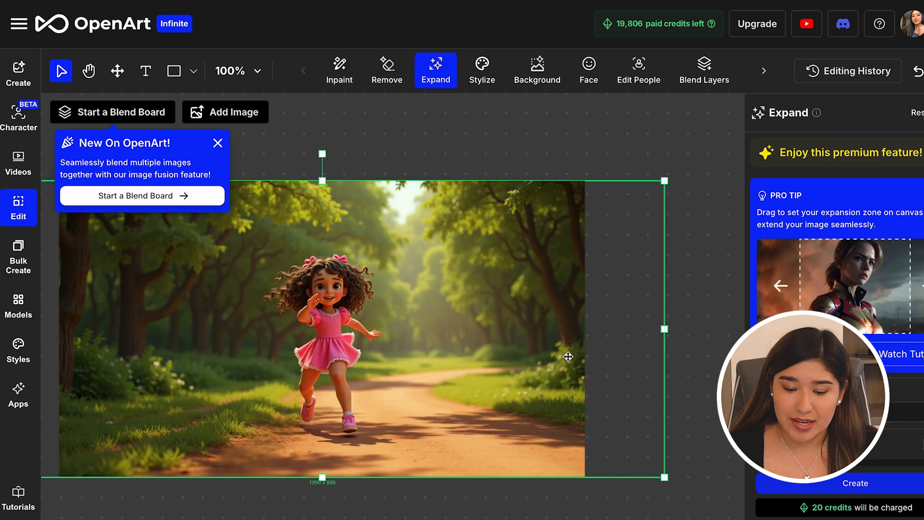
{"action": "scroll", "coordinate": [568, 357], "scroll_direction": "left", "scroll_amount": 1}
{"action": "scroll", "coordinate": [538, 336], "scroll_direction": "left", "scroll_amount": 5}
{"action": "scroll", "coordinate": [538, 336], "scroll_direction": "up", "scroll_amount": 2}
{"action": "scroll", "coordinate": [534, 332], "scroll_direction": "right", "scroll_amount": 3}
{"action": "scroll", "coordinate": [534, 332], "scroll_direction": "down", "scroll_amount": 3}
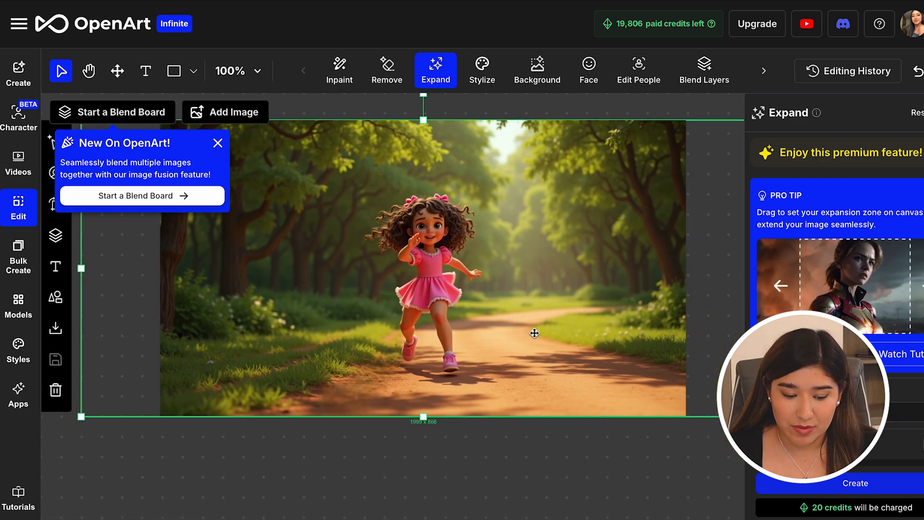
{"action": "scroll", "coordinate": [534, 332], "scroll_direction": "up", "scroll_amount": 1}
{"action": "scroll", "coordinate": [534, 332], "scroll_direction": "left", "scroll_amount": 2}
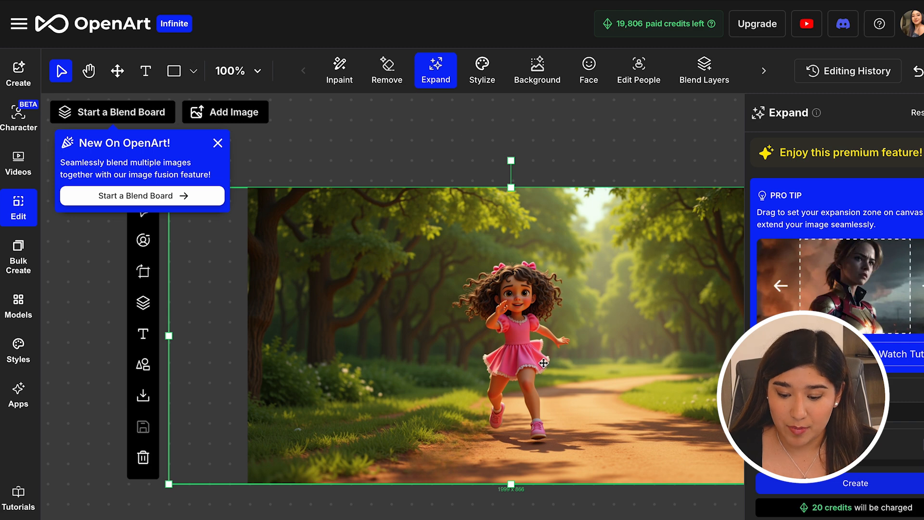
{"action": "left_click", "coordinate": [814, 412]}
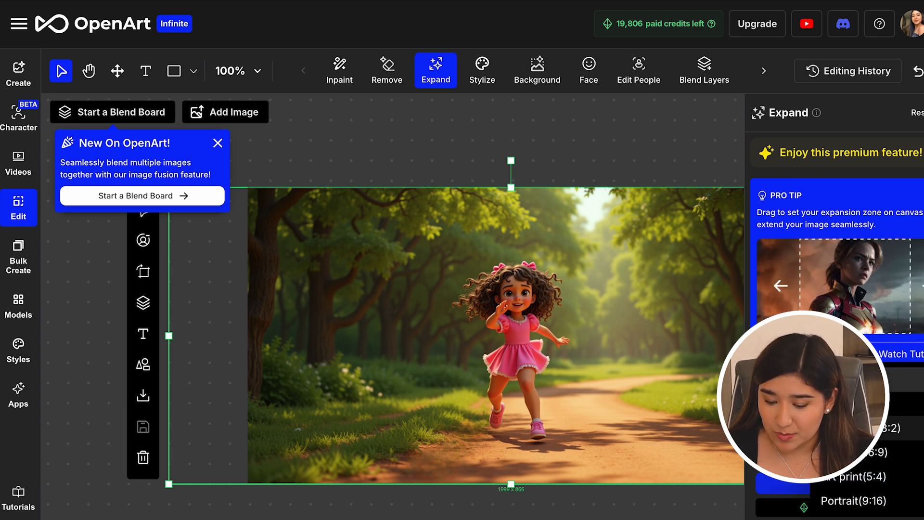
{"action": "scroll", "coordinate": [867, 453], "scroll_direction": "down", "scroll_amount": 1}
{"action": "scroll", "coordinate": [847, 445], "scroll_direction": "down", "scroll_amount": 1}
{"action": "left_click", "coordinate": [843, 398]}
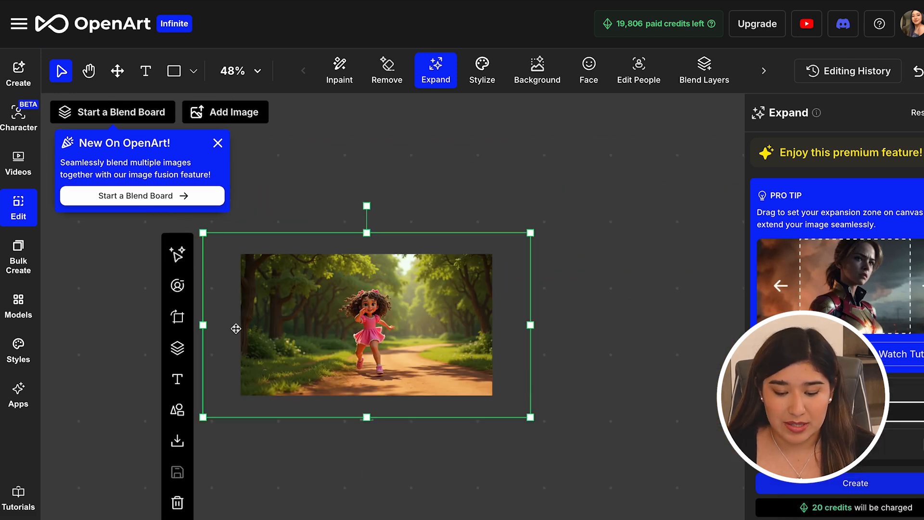
{"action": "left_click", "coordinate": [827, 484]}
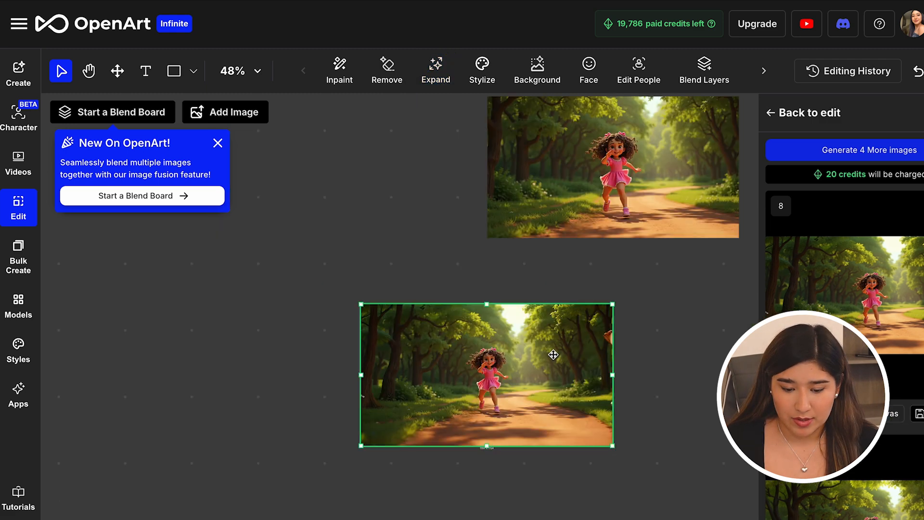
- Delete the original running image from the canvas, keeping the expanded version
{"action": "left_click", "coordinate": [553, 355]}
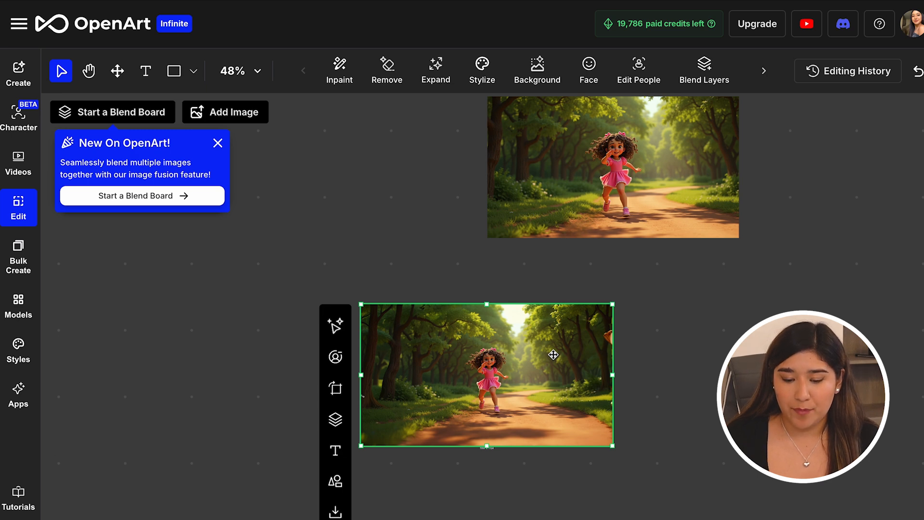
{"action": "left_click", "coordinate": [644, 169]}
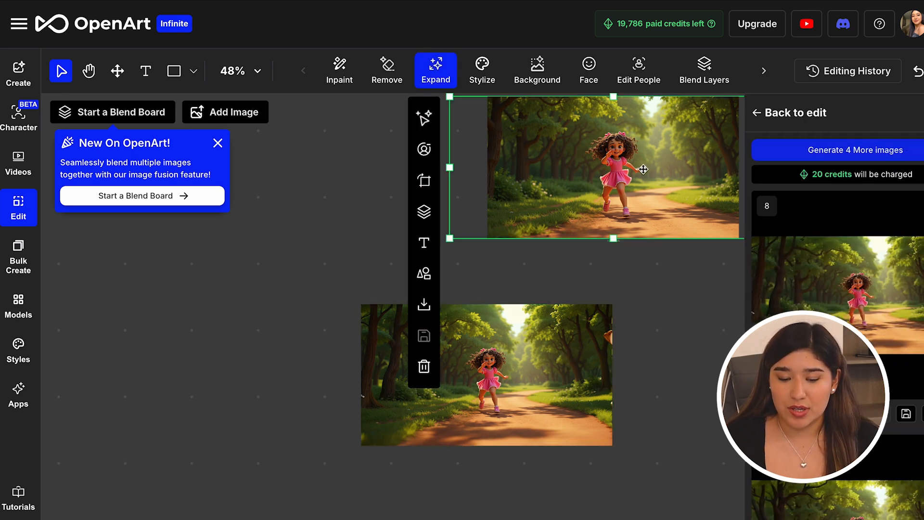
{"action": "left_click", "coordinate": [644, 169]}
{"action": "left_click", "coordinate": [604, 171]}
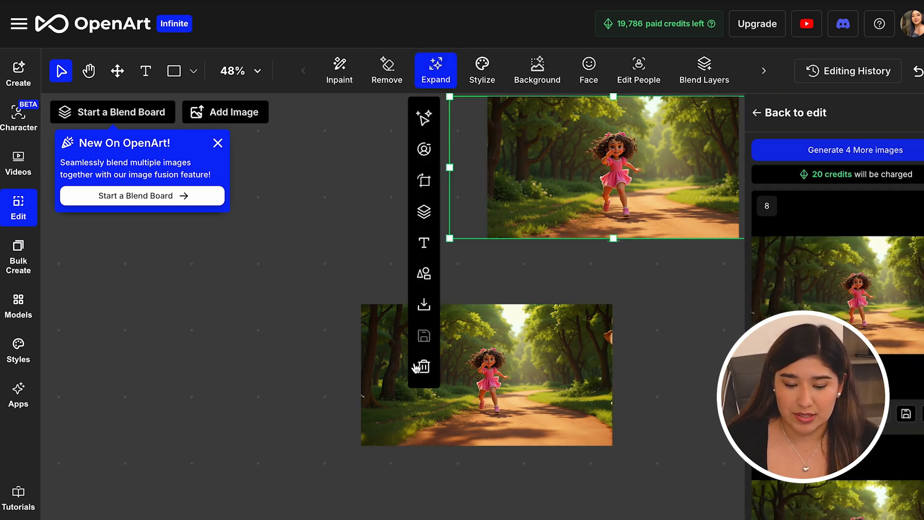
{"action": "left_click", "coordinate": [424, 367]}
- Enlarge the expanded forest image to roughly twice its displayed size and move it to the middle of the canvas
{"action": "left_click", "coordinate": [507, 375]}
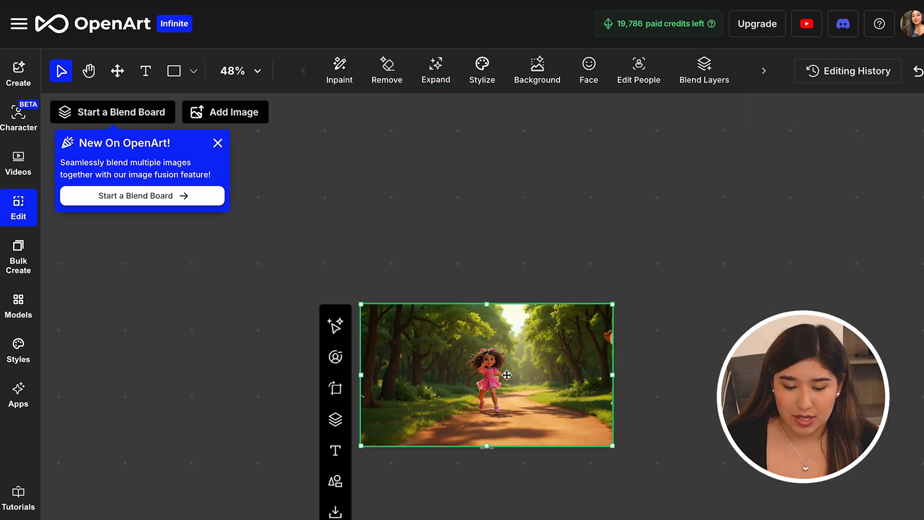
{"action": "left_click_drag", "start_coordinate": [612, 305], "coordinate": [833, 171]}
{"action": "left_click_drag", "start_coordinate": [717, 293], "coordinate": [596, 285]}
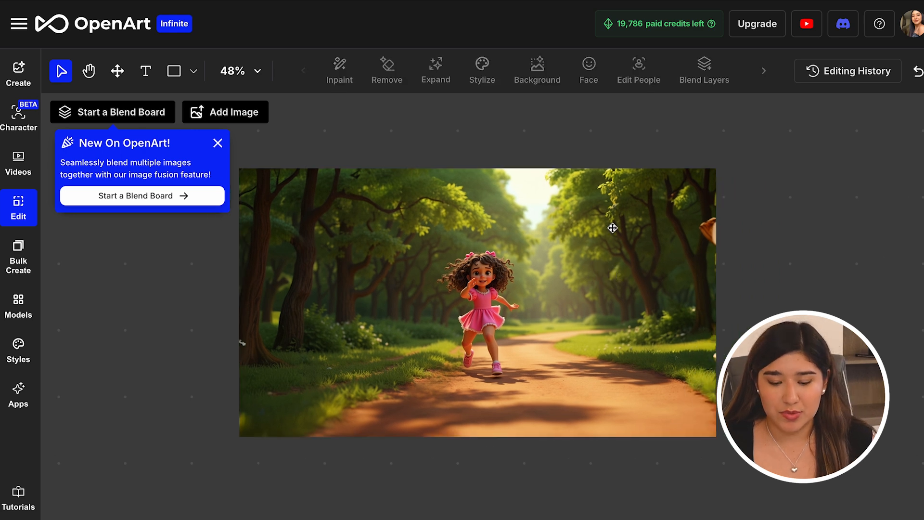
- Apply a preset from the Face tool to give the girl in the expanded image a wide, open-mouthed expression
{"action": "left_click", "coordinate": [618, 253]}
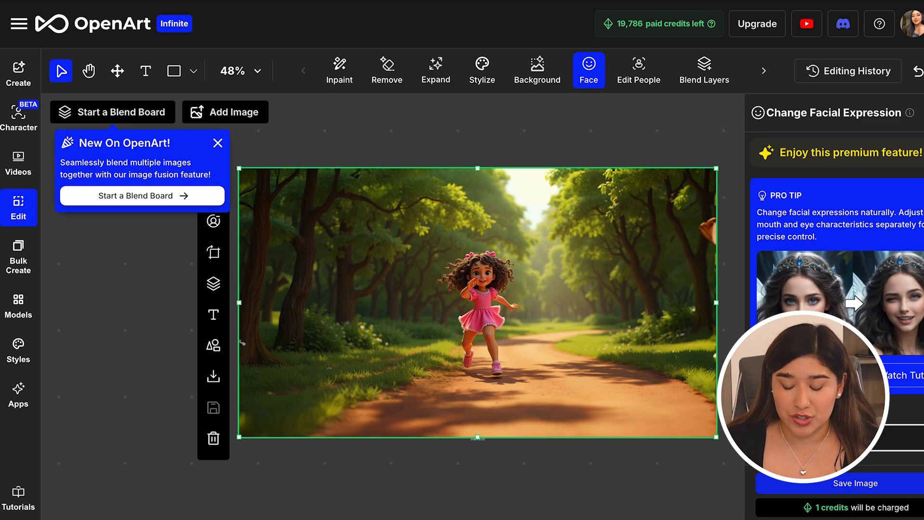
{"action": "left_click", "coordinate": [900, 437]}
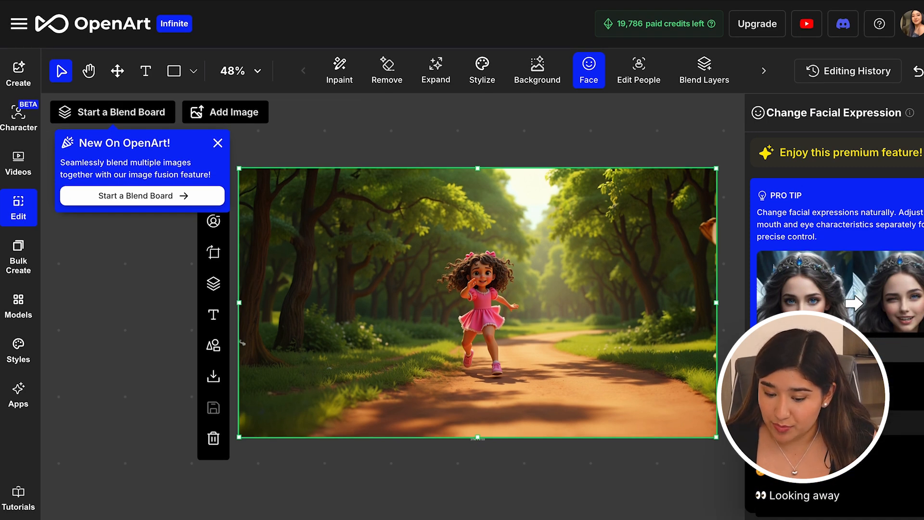
{"action": "left_click", "coordinate": [814, 501]}
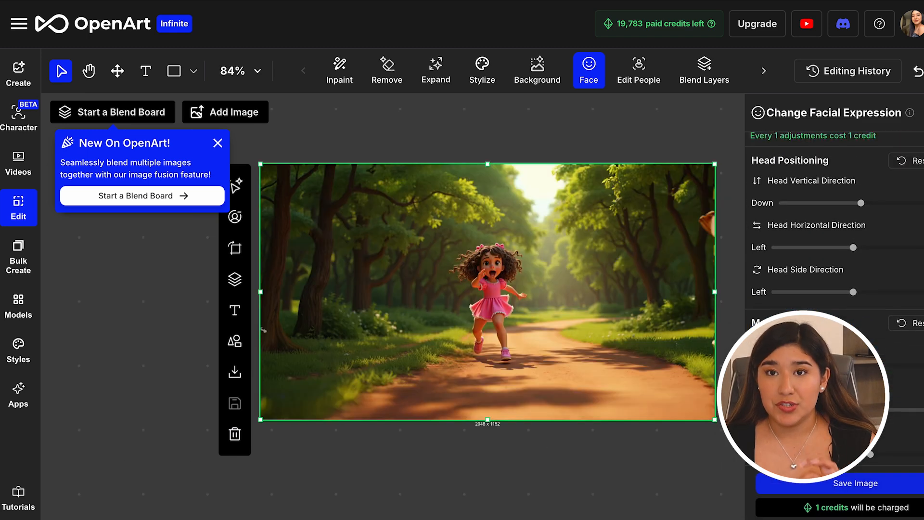
- Download the original image of Moon running through the forest as a PNG
{"action": "scroll", "coordinate": [835, 299], "scroll_direction": "up", "scroll_amount": 1}
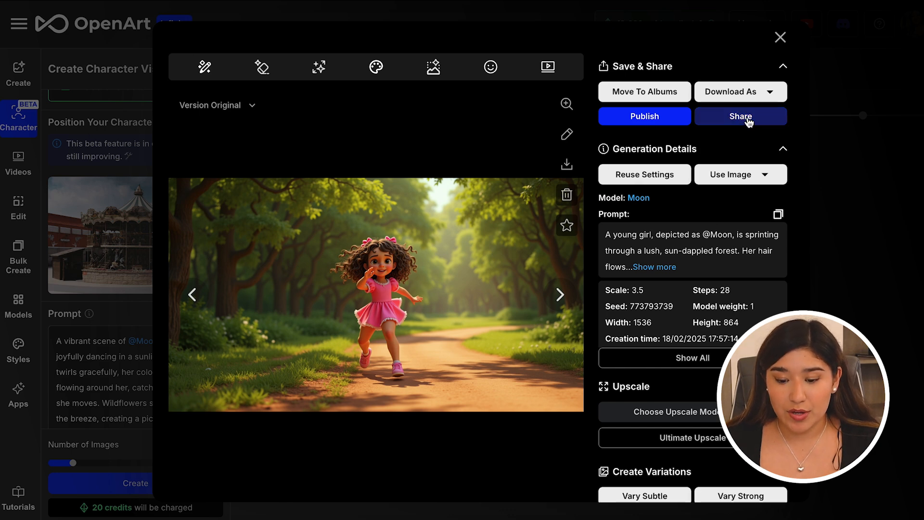
{"action": "left_click", "coordinate": [729, 96]}
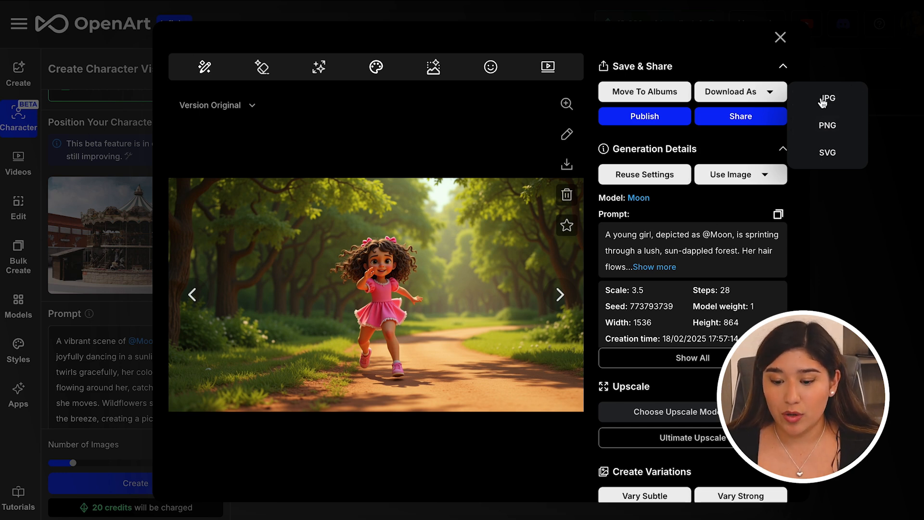
{"action": "left_click", "coordinate": [817, 124]}
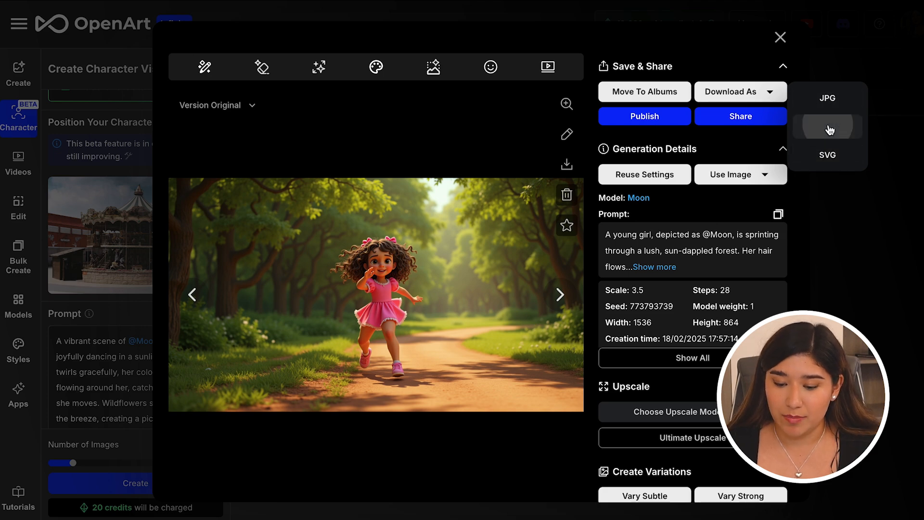